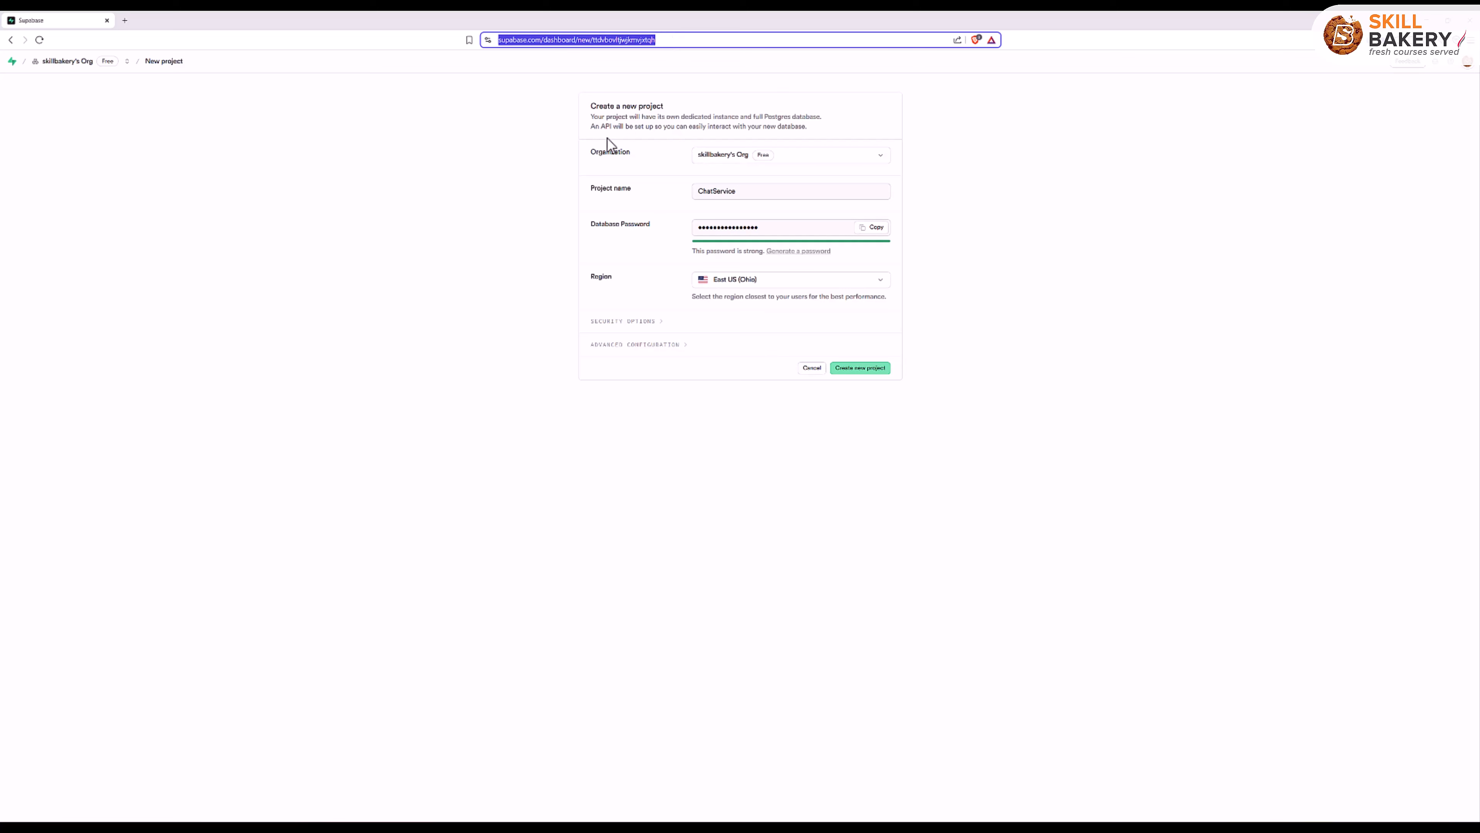
# - Set the new ChatService project's region to South Asia (Mumbai) and create the project
pyautogui.moveTo(590, 107); pyautogui.dragTo(679, 107)
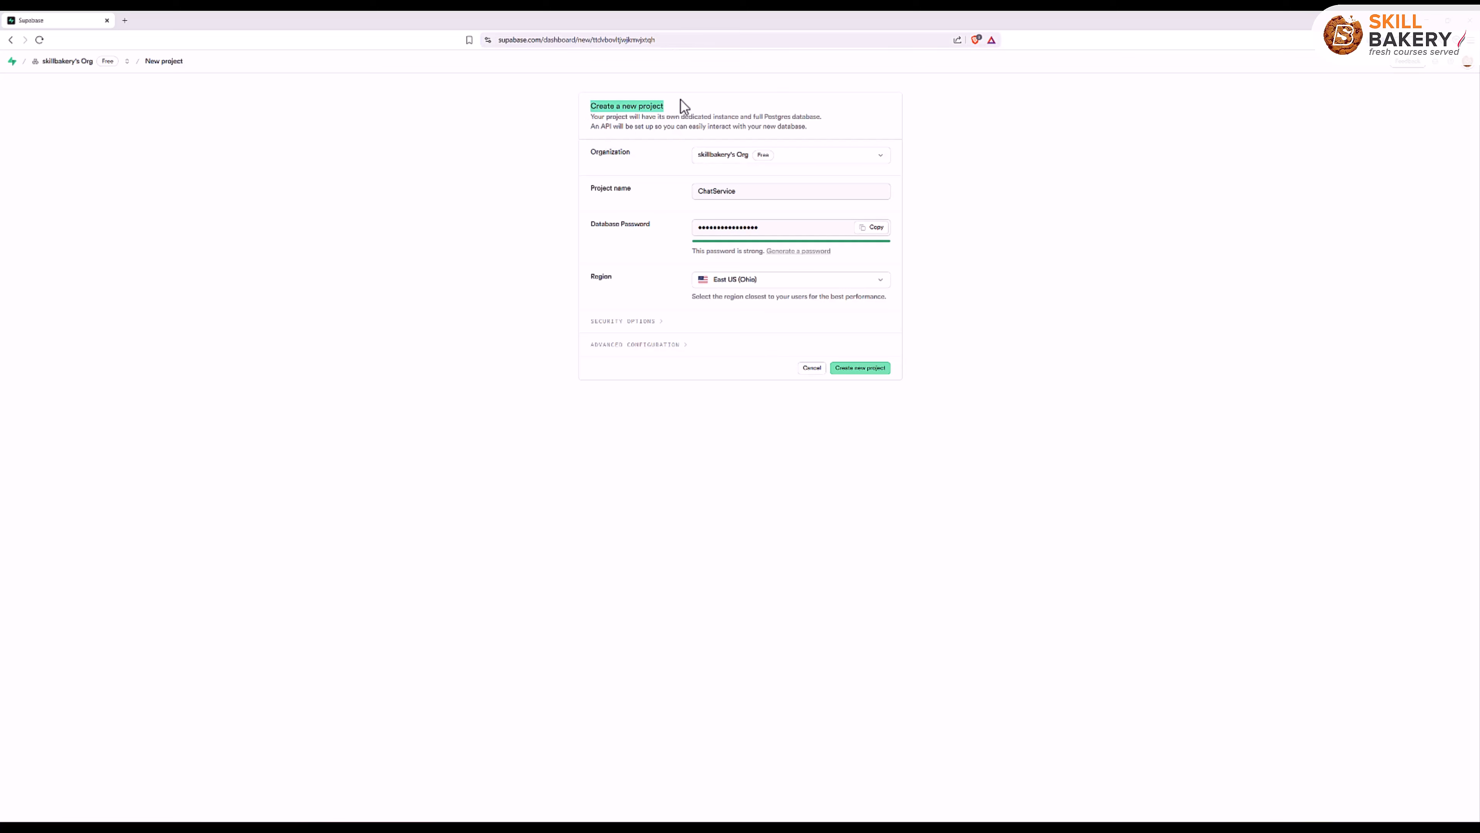
pyautogui.click(556, 408)
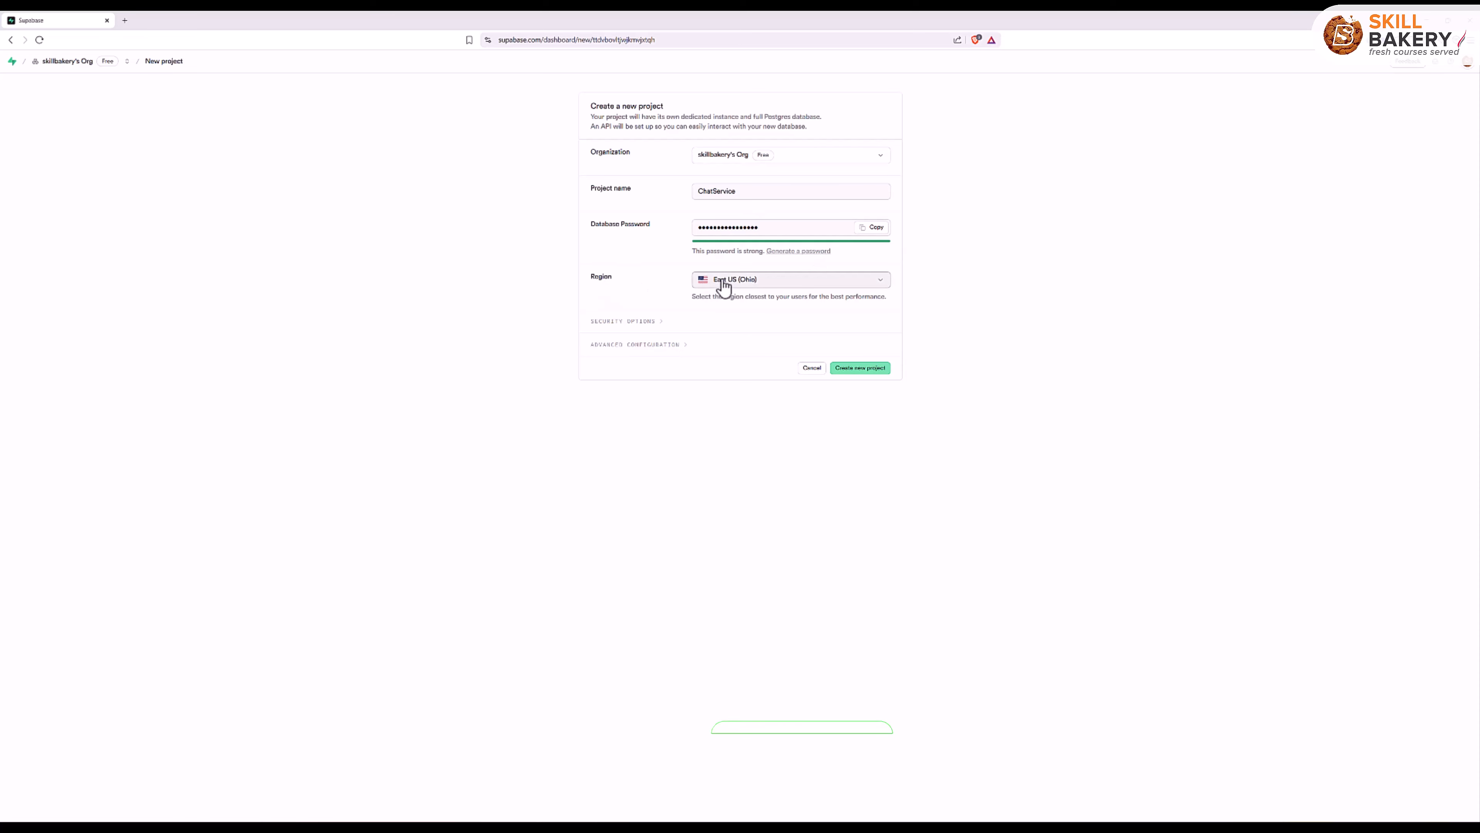
pyautogui.click(724, 283)
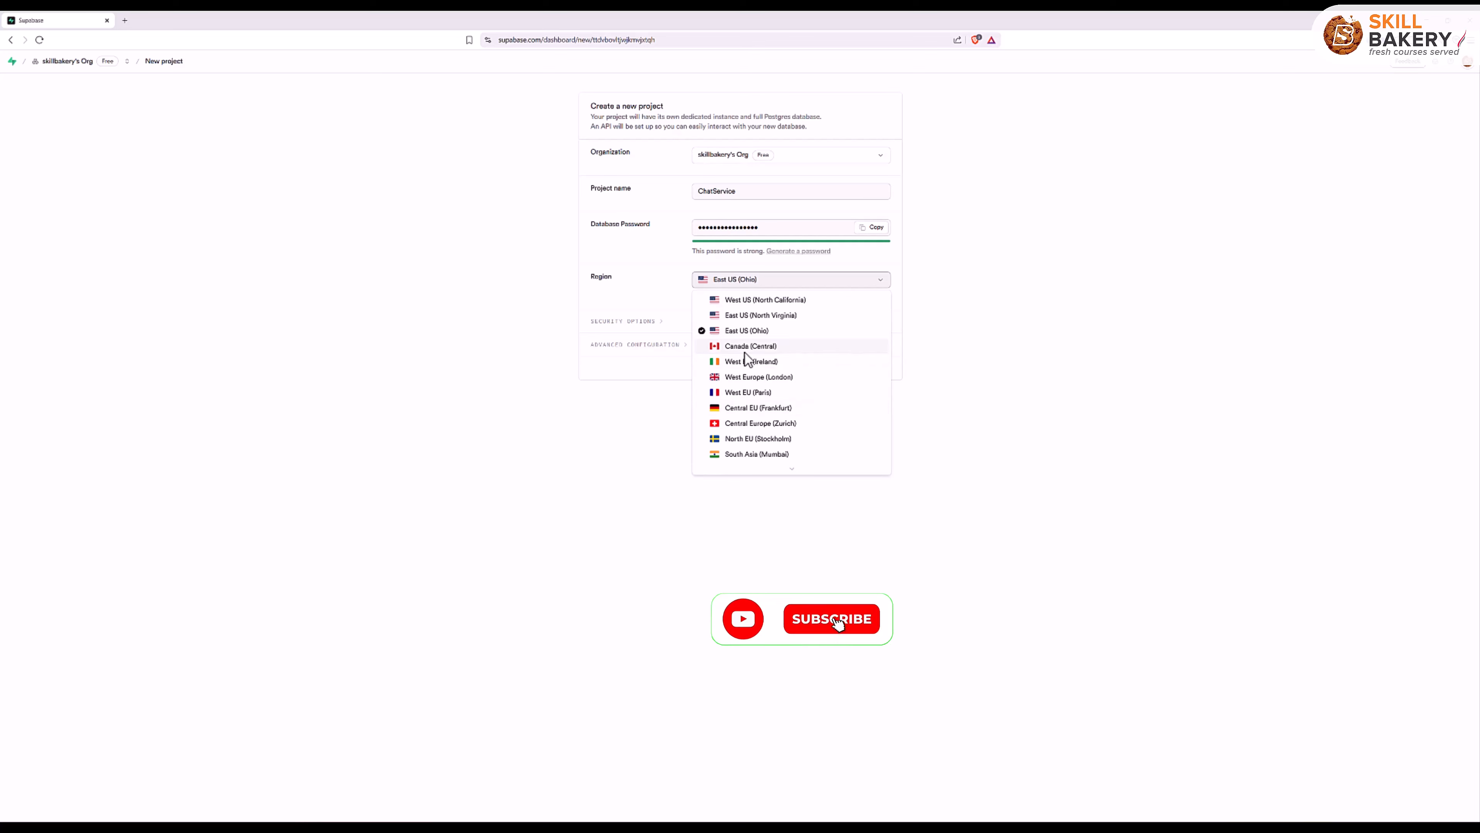
pyautogui.scroll(-2, 746, 356)
pyautogui.scroll(1, 751, 345)
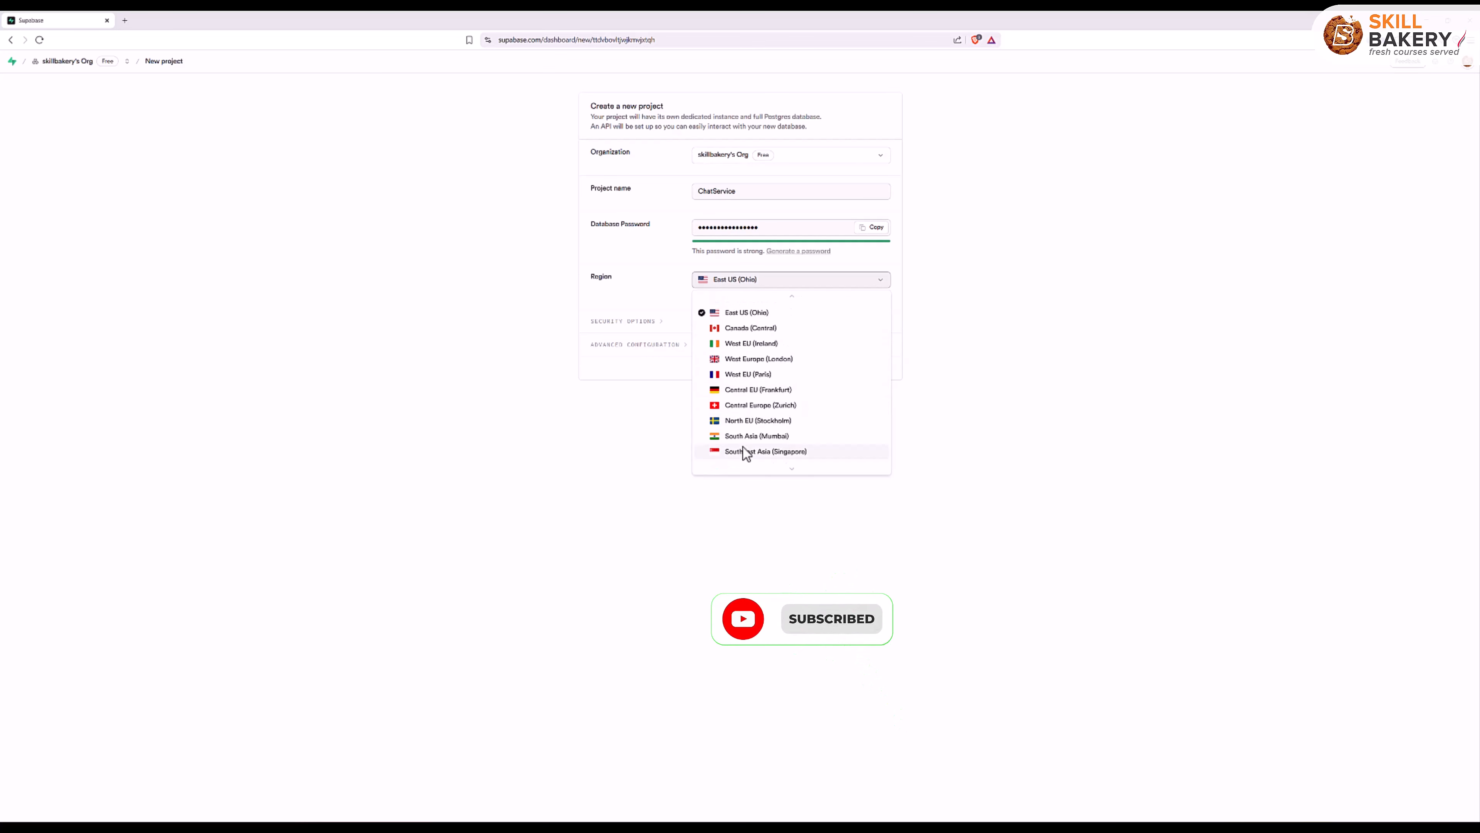
pyautogui.click(746, 431)
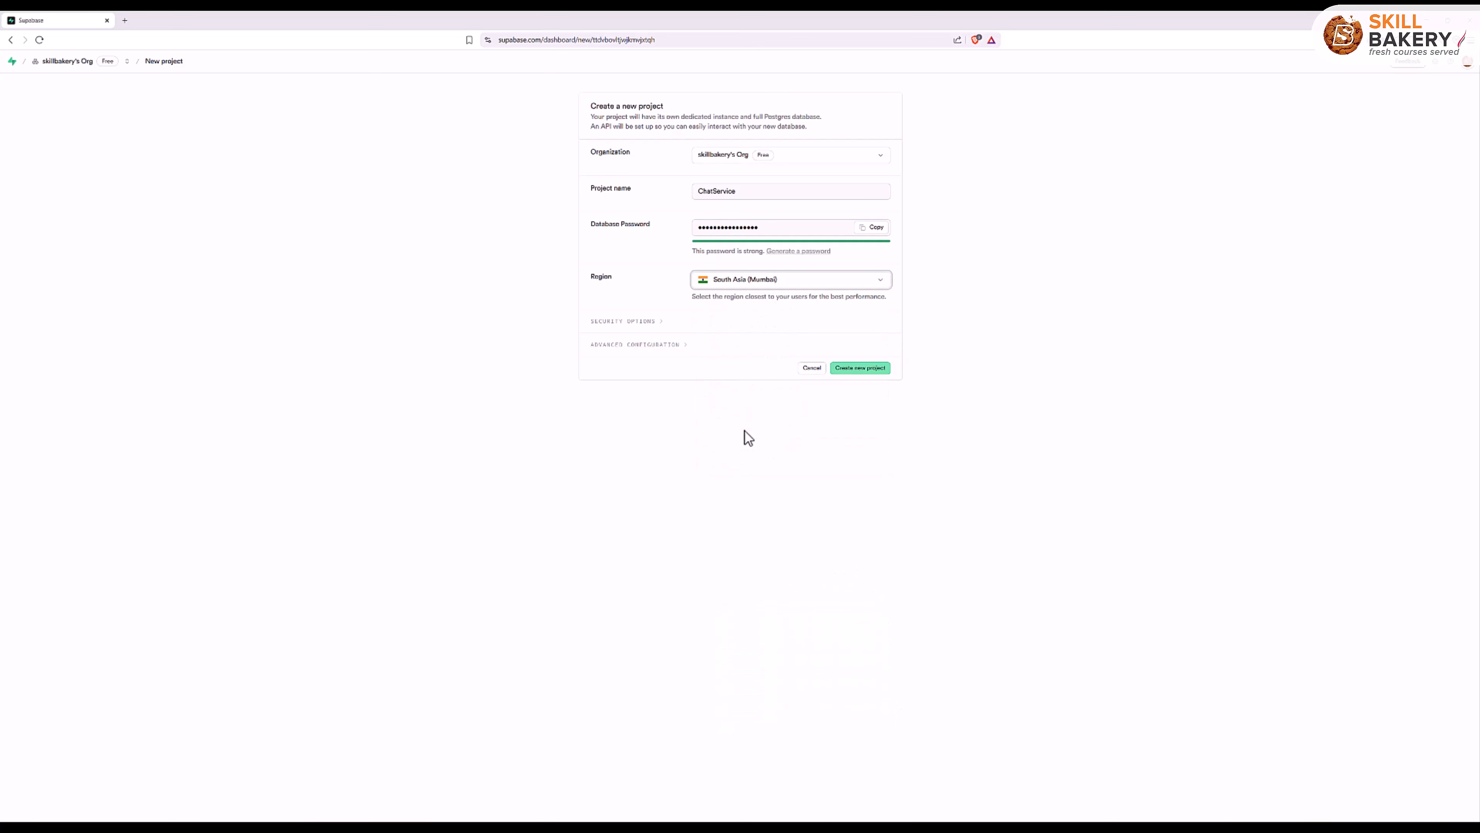
pyautogui.click(860, 368)
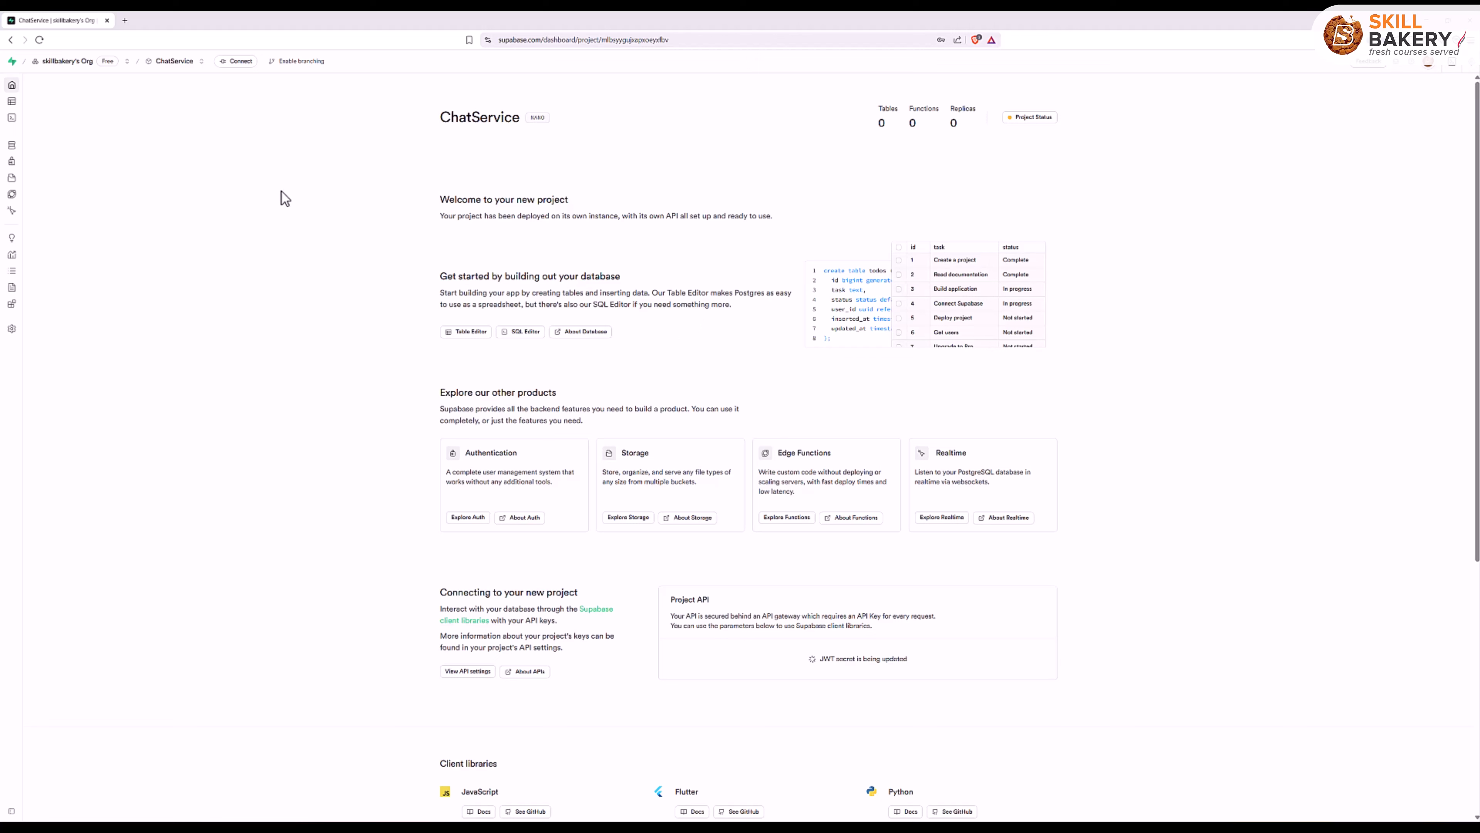
# - Start a new table in the public schema named messages with the description "store user messages"
pyautogui.click(17, 106)
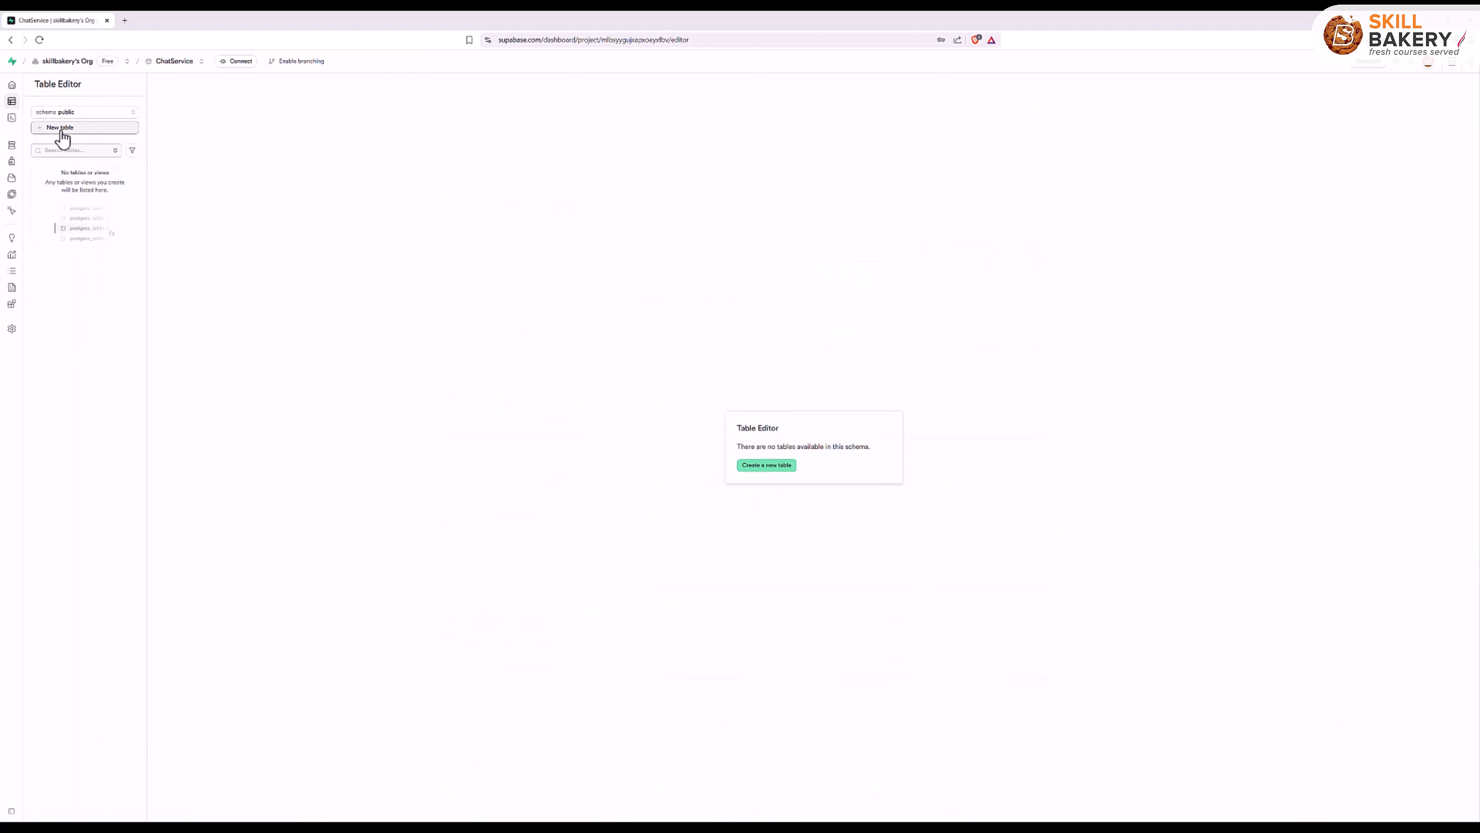
pyautogui.click(62, 129)
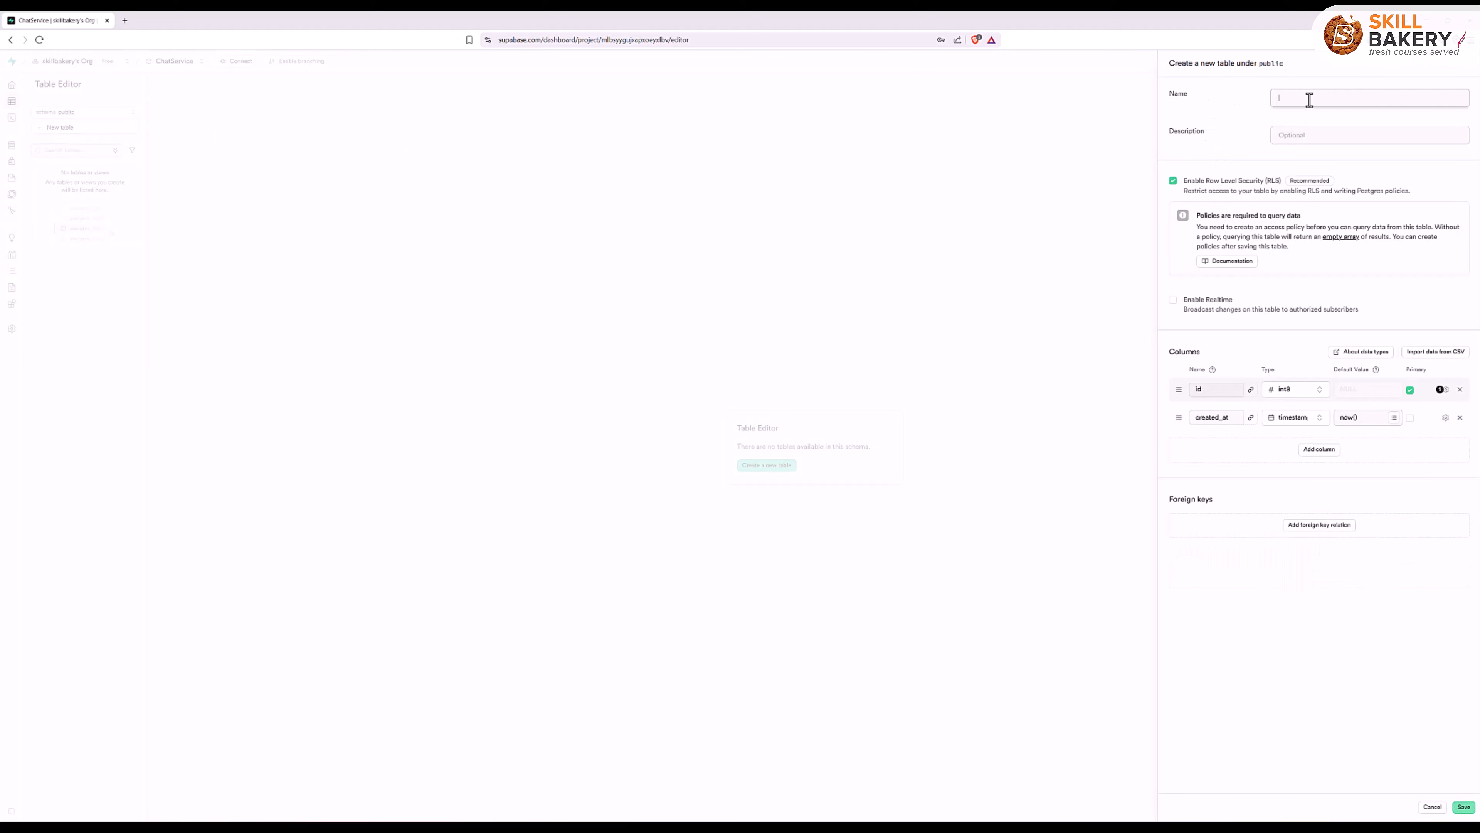
pyautogui.write('me')
pyautogui.click(1320, 134)
pyautogui.write('store user messages')
# - Set the id column's type to uuid with default gen_random_uuid(), and check the created_at column's extra options
pyautogui.click(1320, 396)
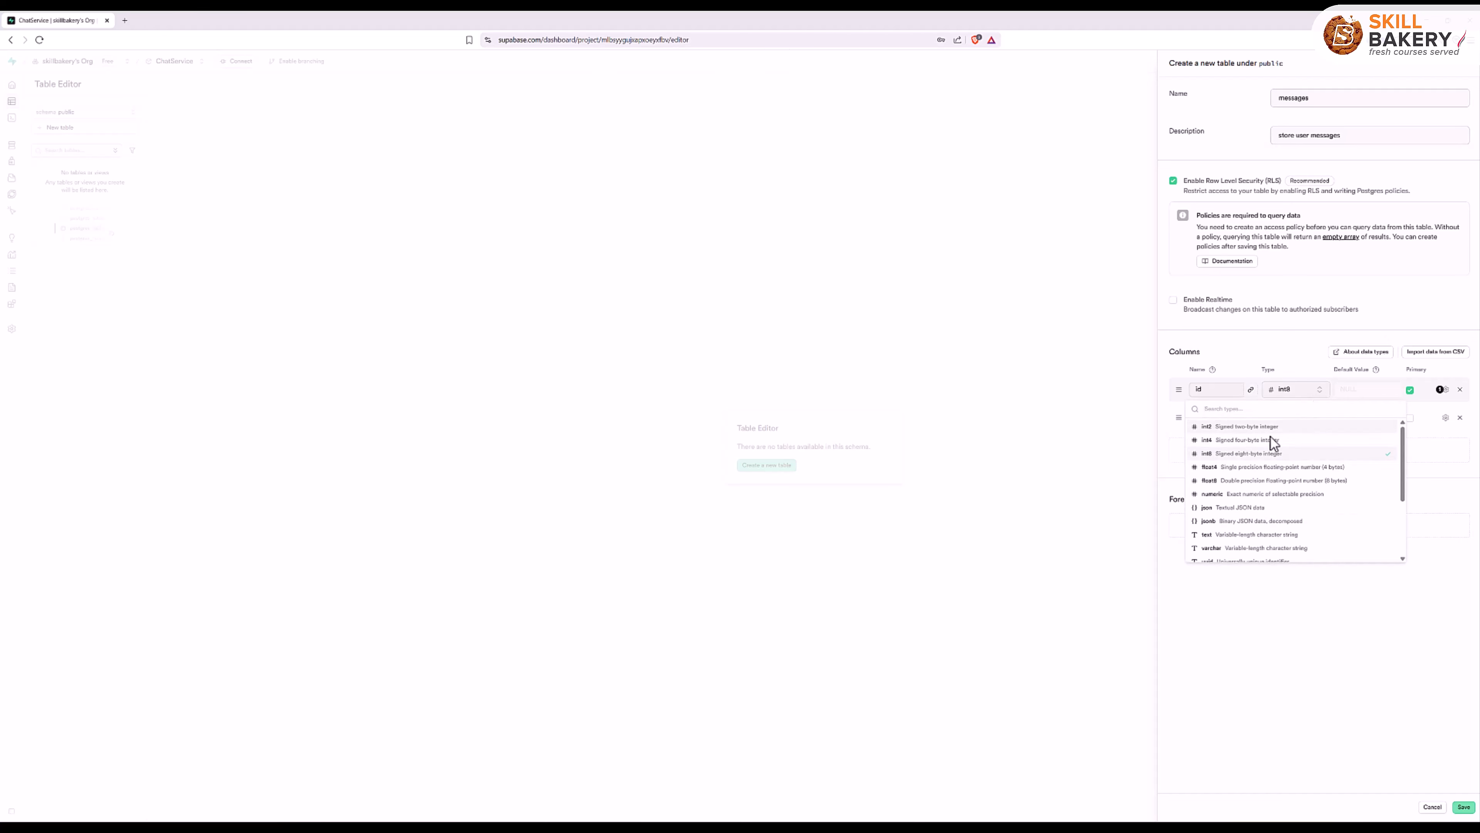
pyautogui.scroll(-1, 1253, 530)
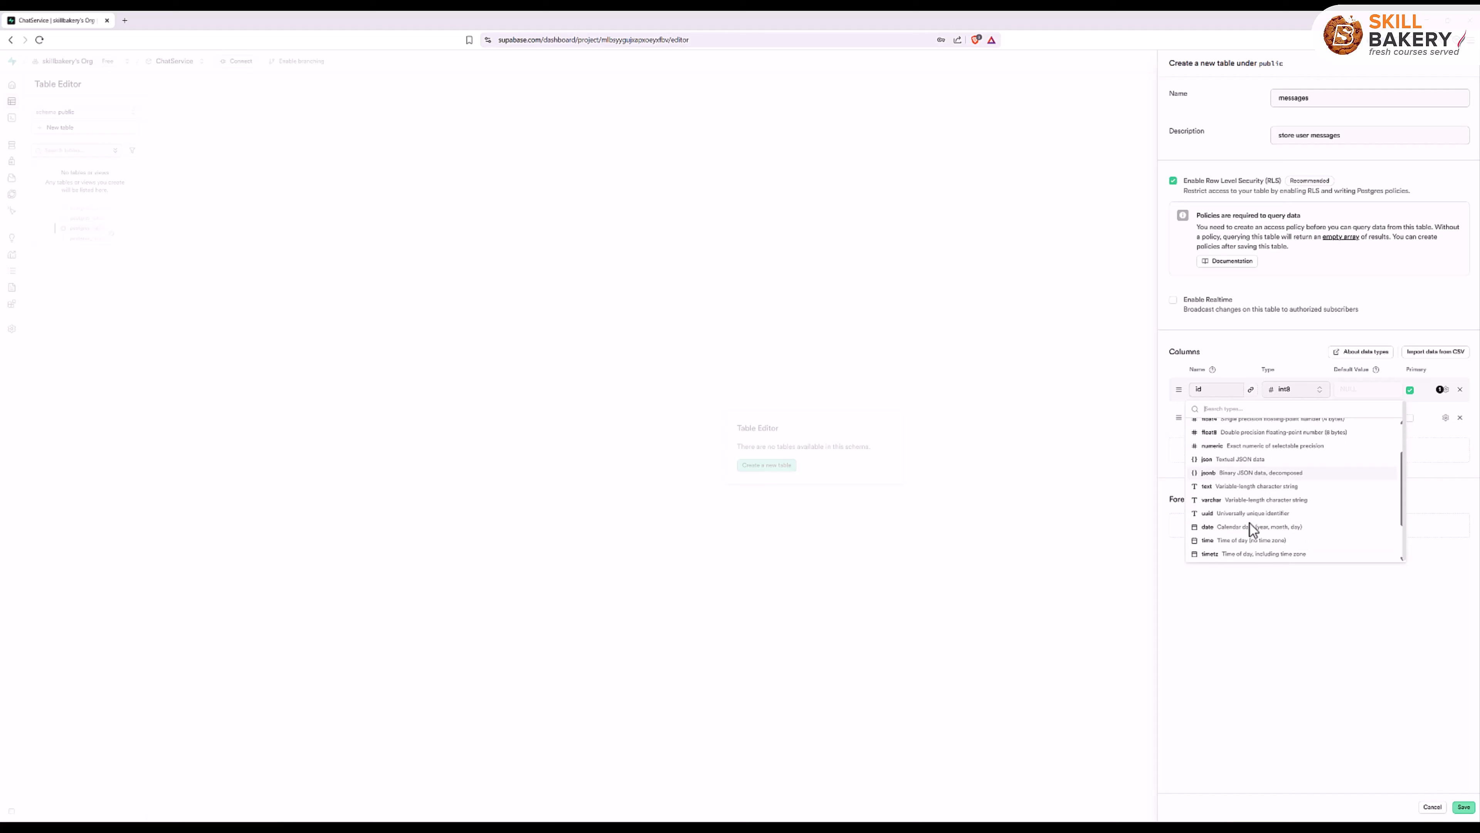
pyautogui.click(1229, 517)
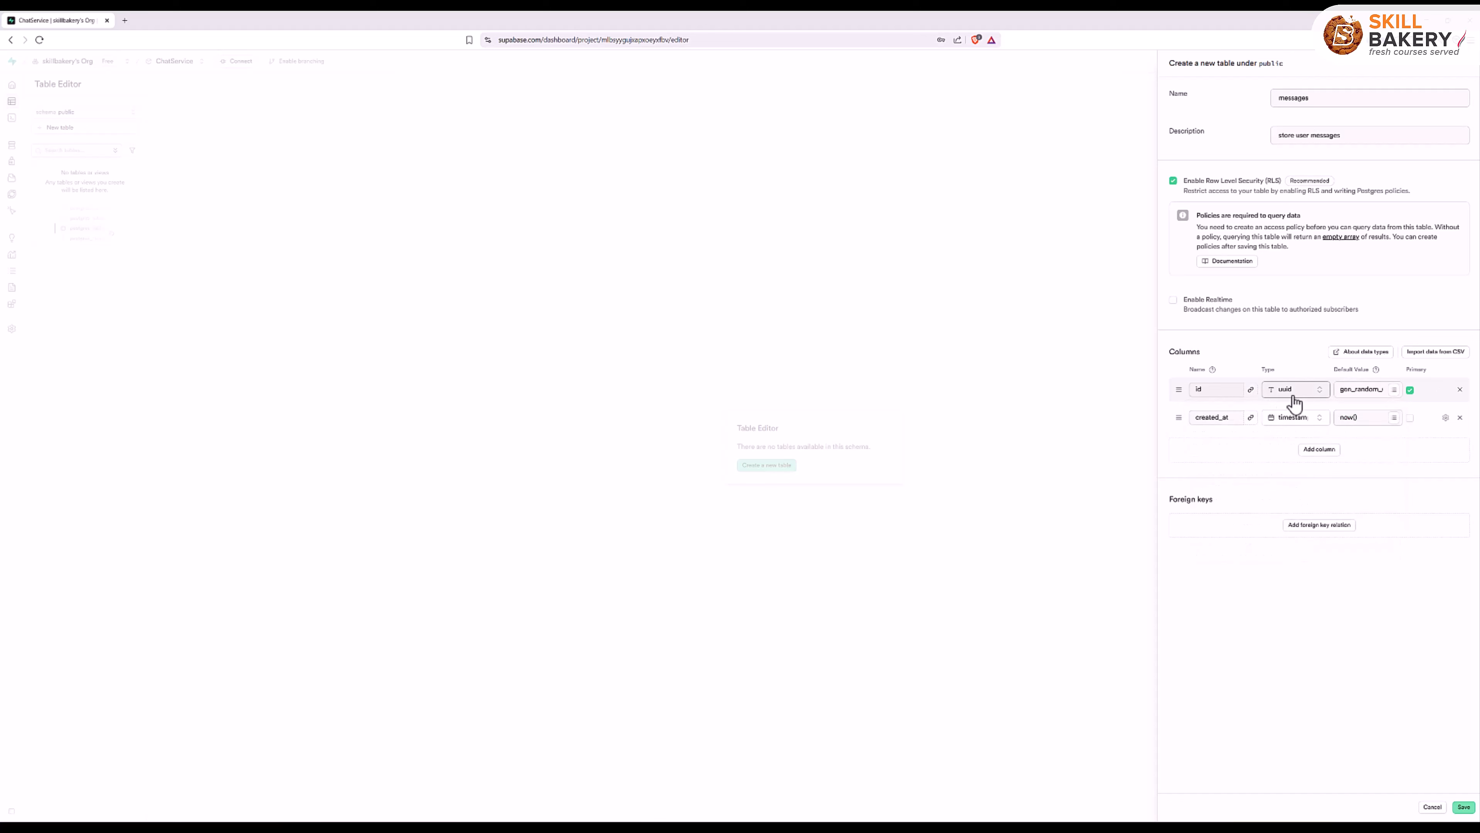
pyautogui.click(1365, 394)
pyautogui.press('End')
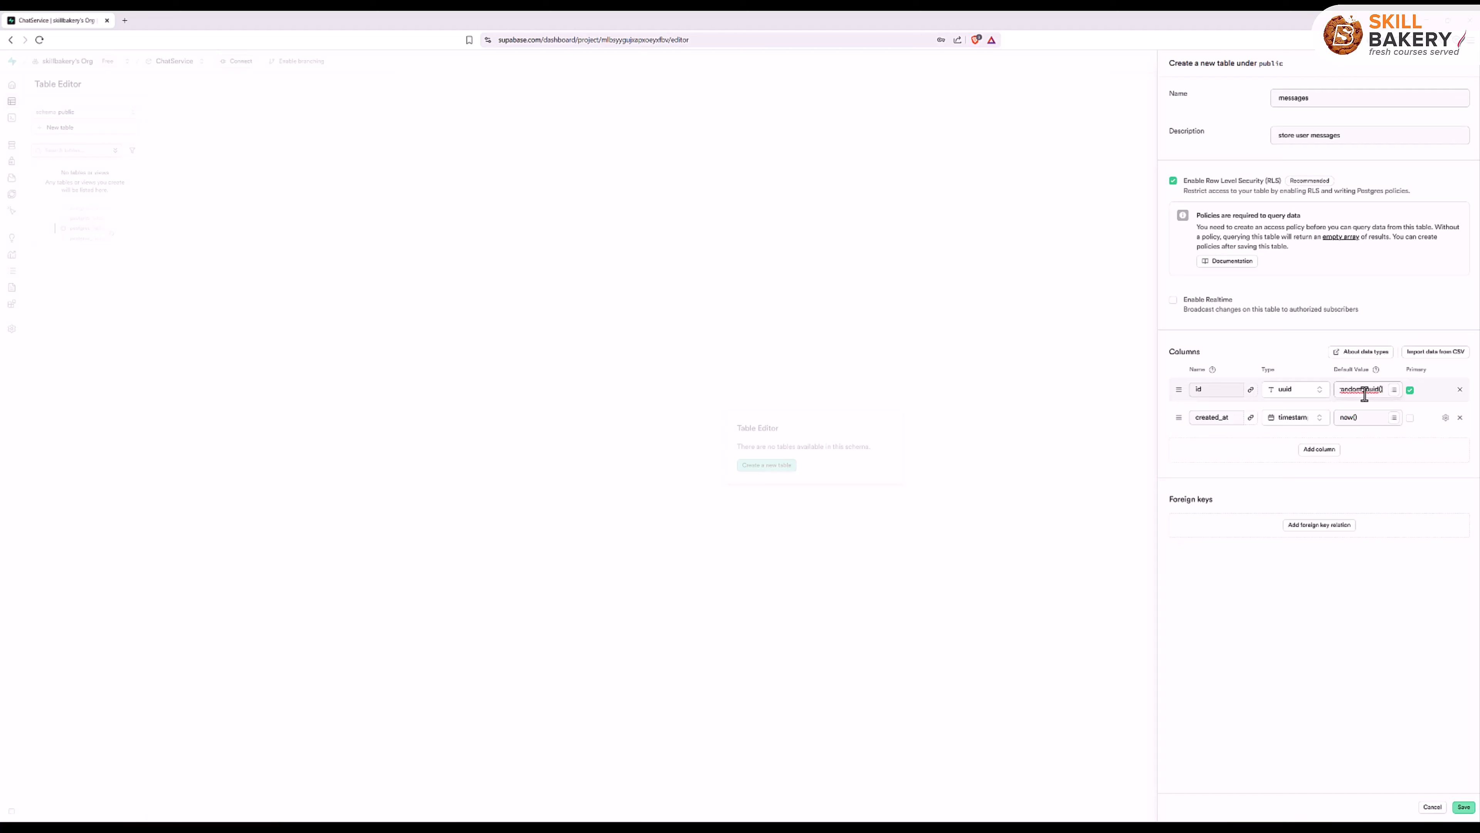
pyautogui.click(1394, 390)
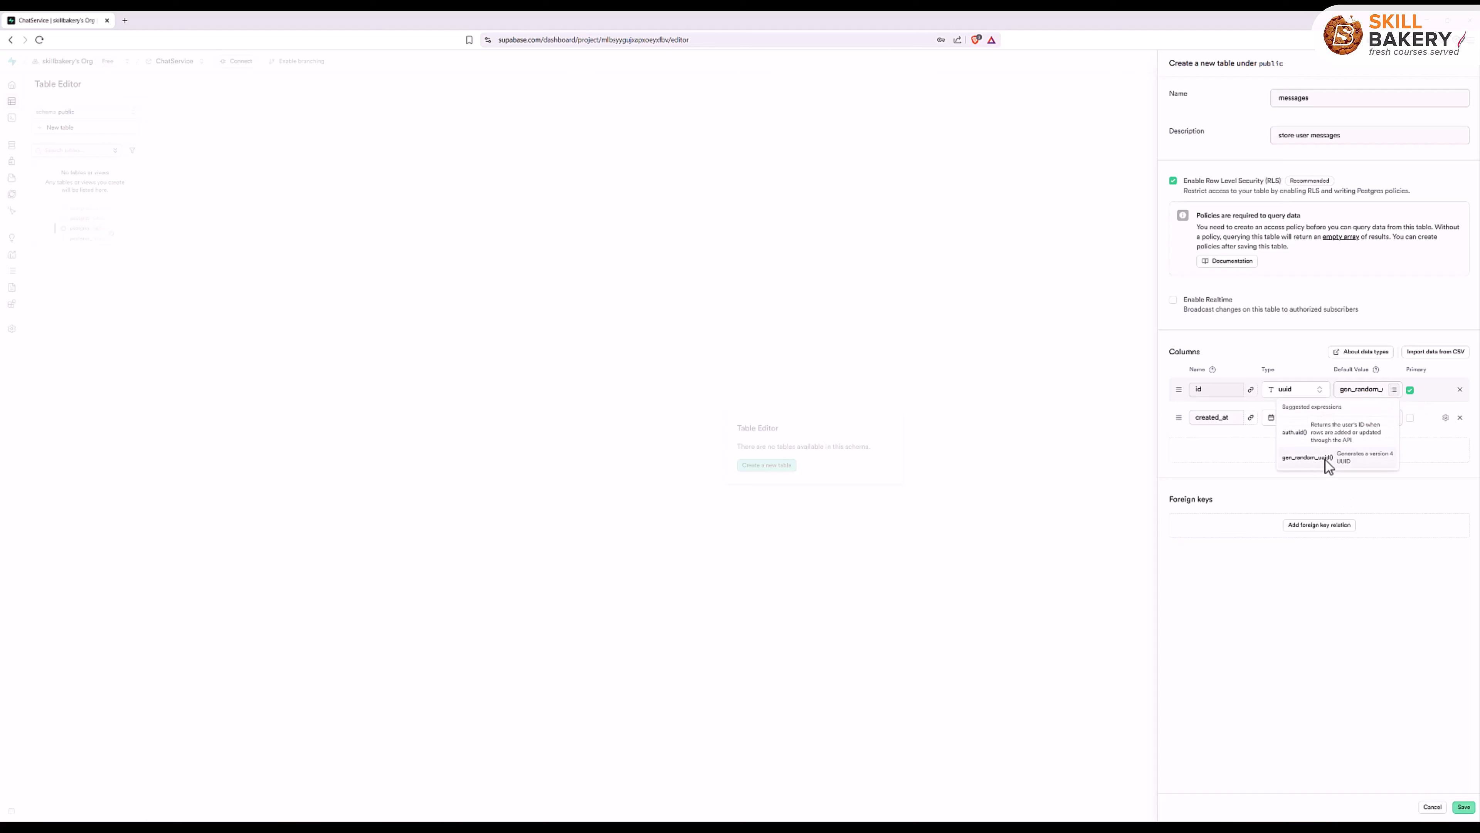
pyautogui.click(1307, 457)
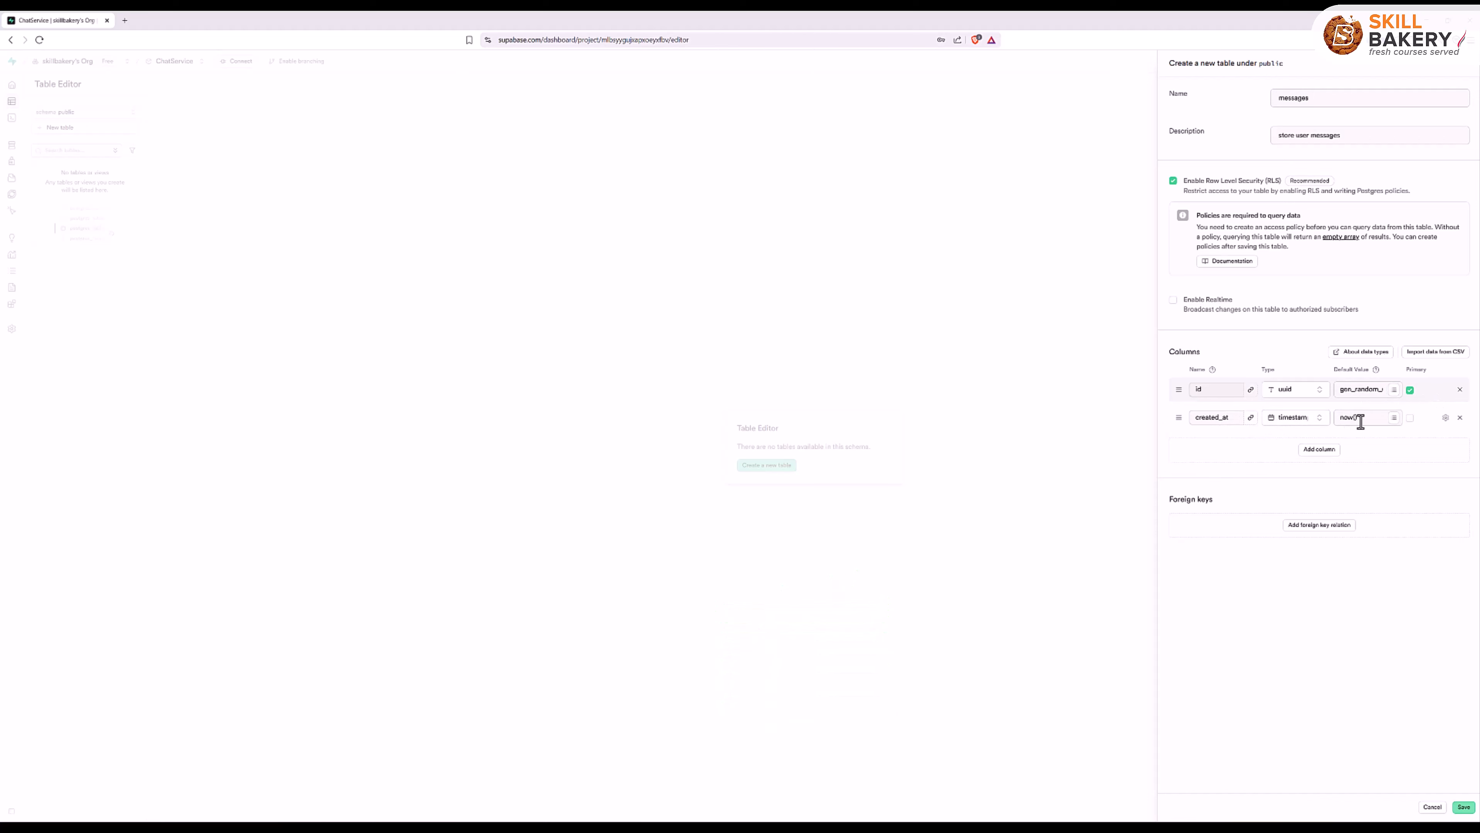
pyautogui.click(1445, 418)
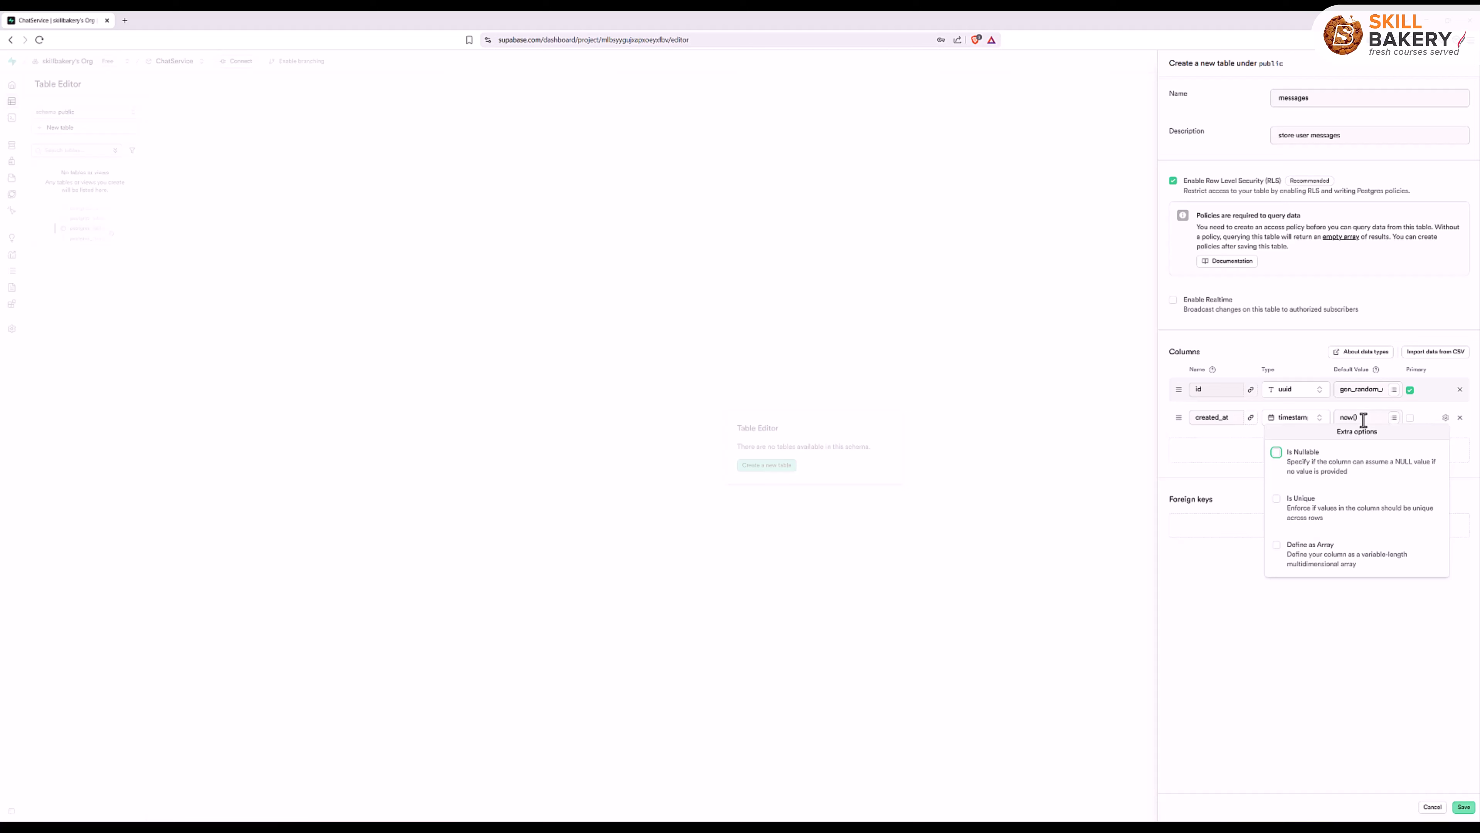
pyautogui.click(1187, 460)
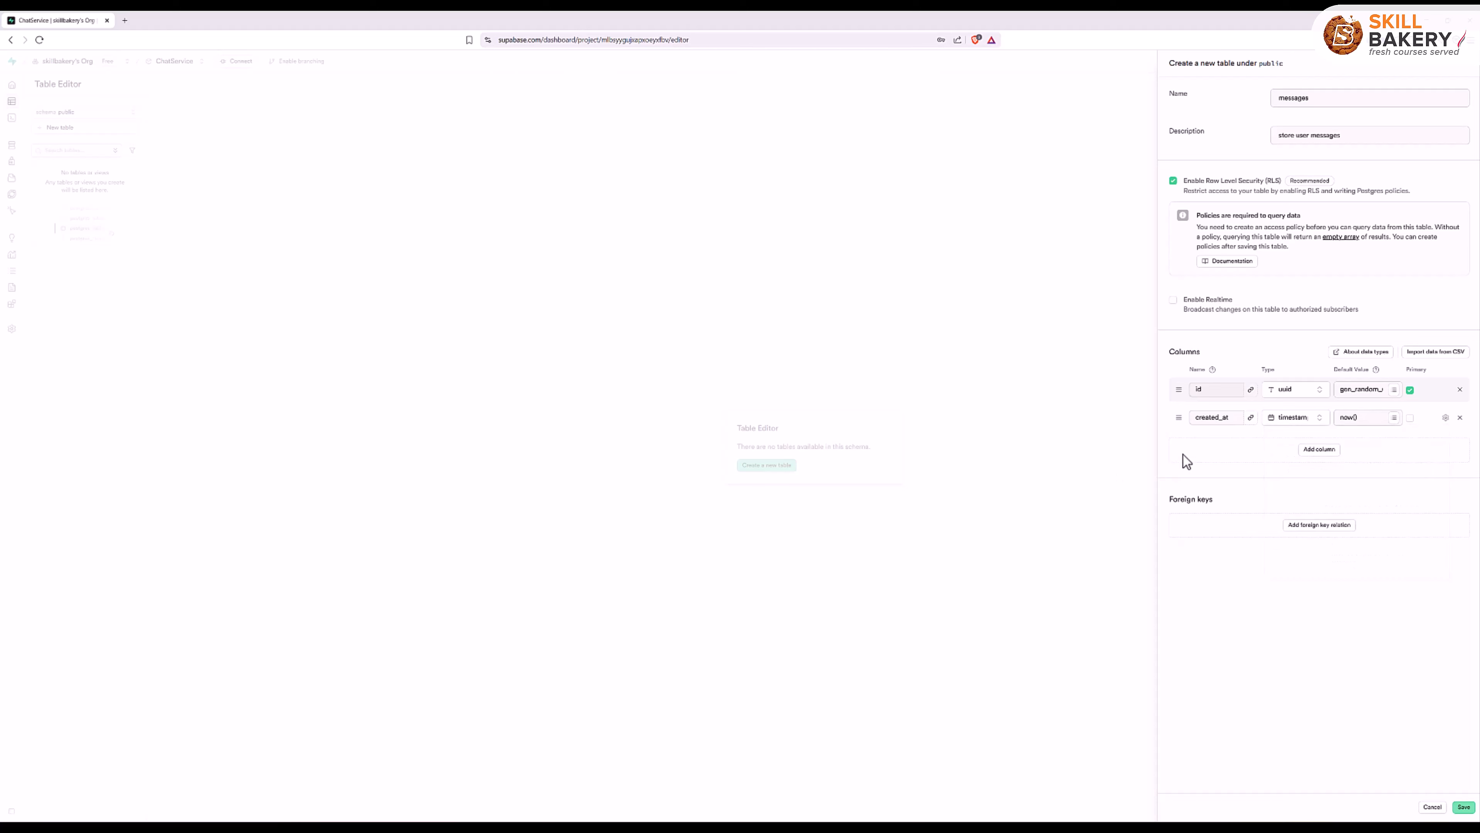
# - Add a column named content of type text to the messages table
pyautogui.click(1320, 452)
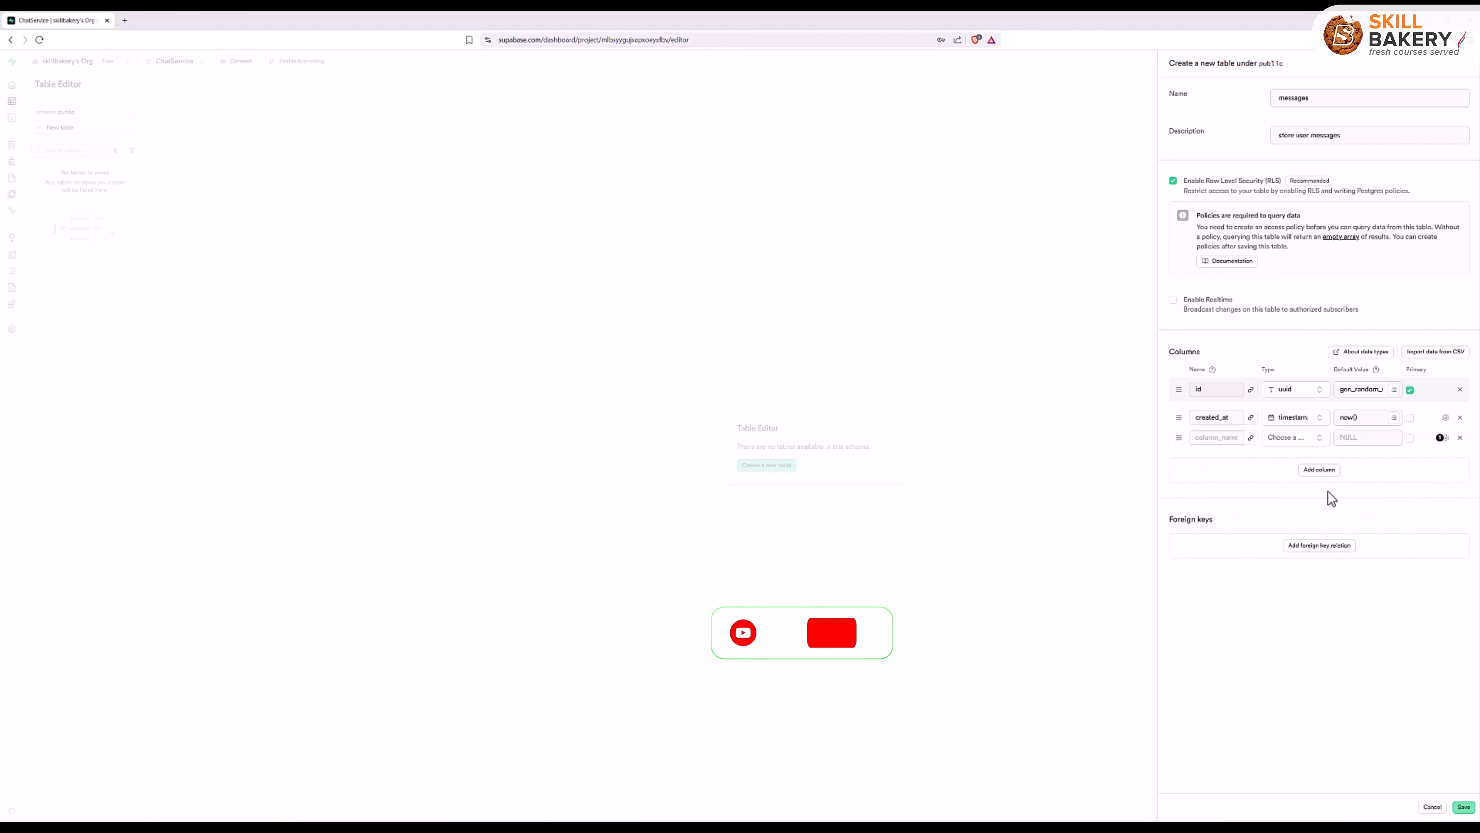
pyautogui.click(1218, 434)
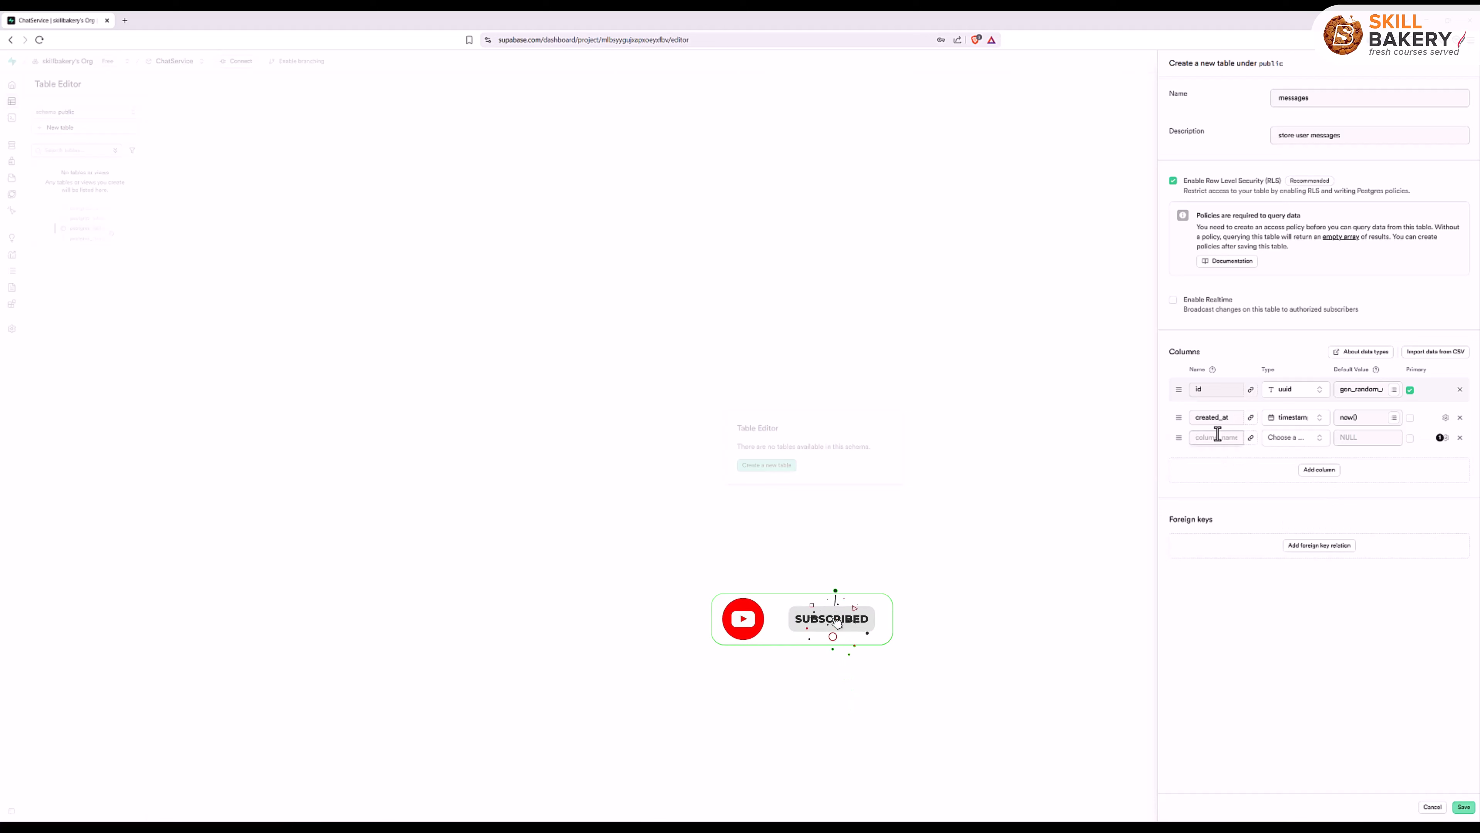
pyautogui.write('conten')
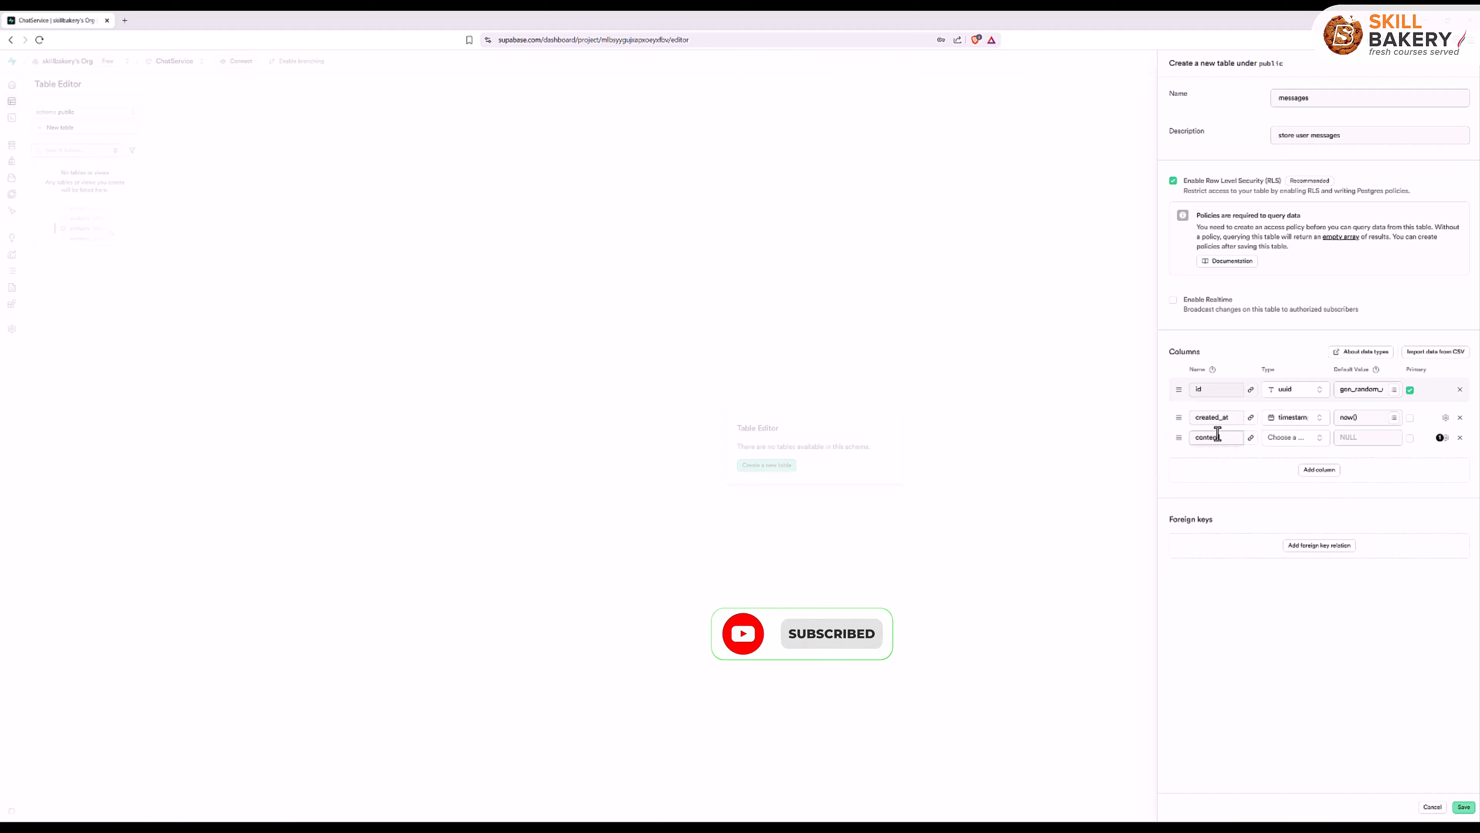
pyautogui.write('t')
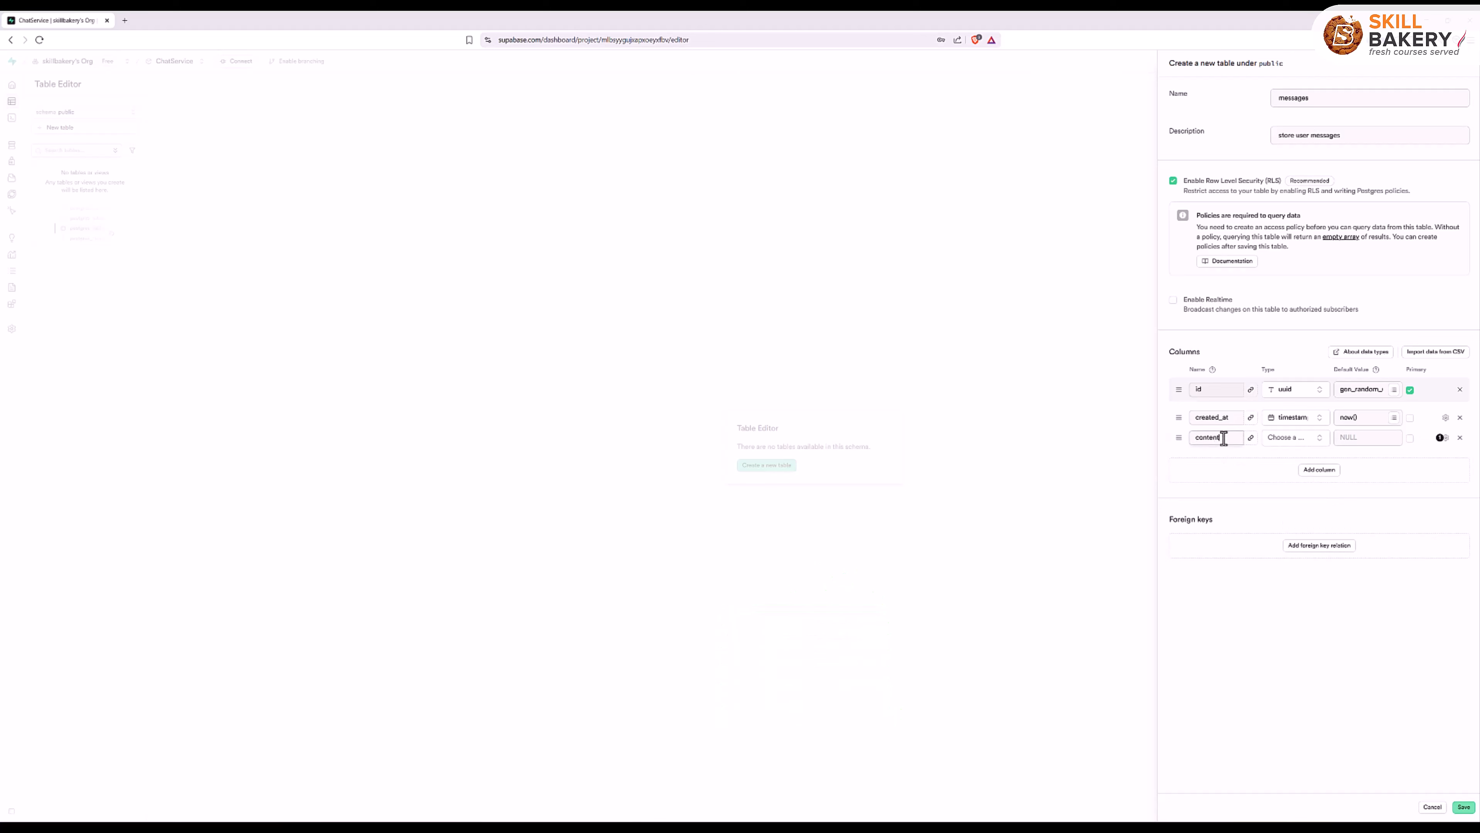
pyautogui.click(1299, 445)
pyautogui.write('text')
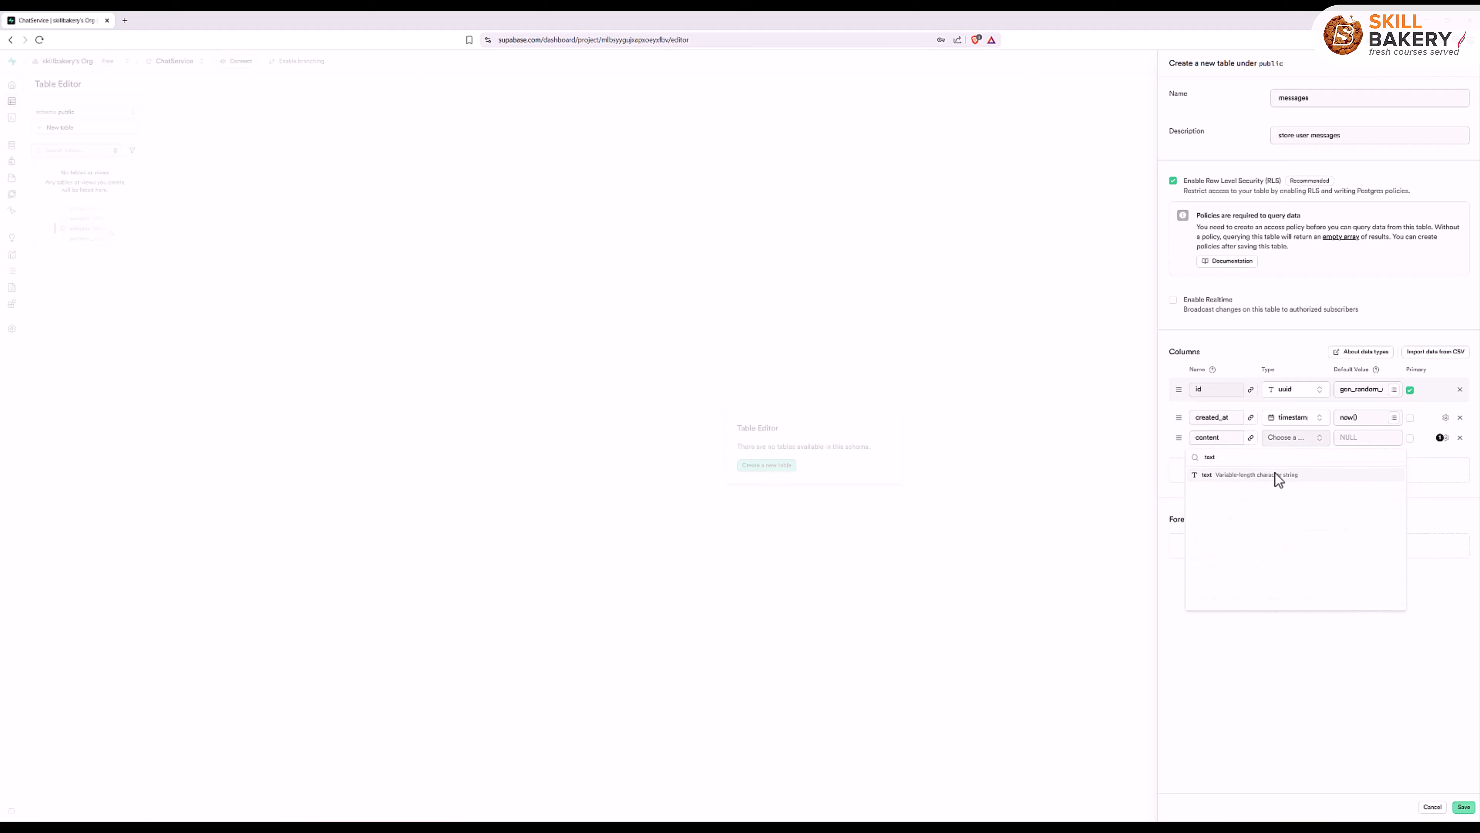
pyautogui.click(1236, 476)
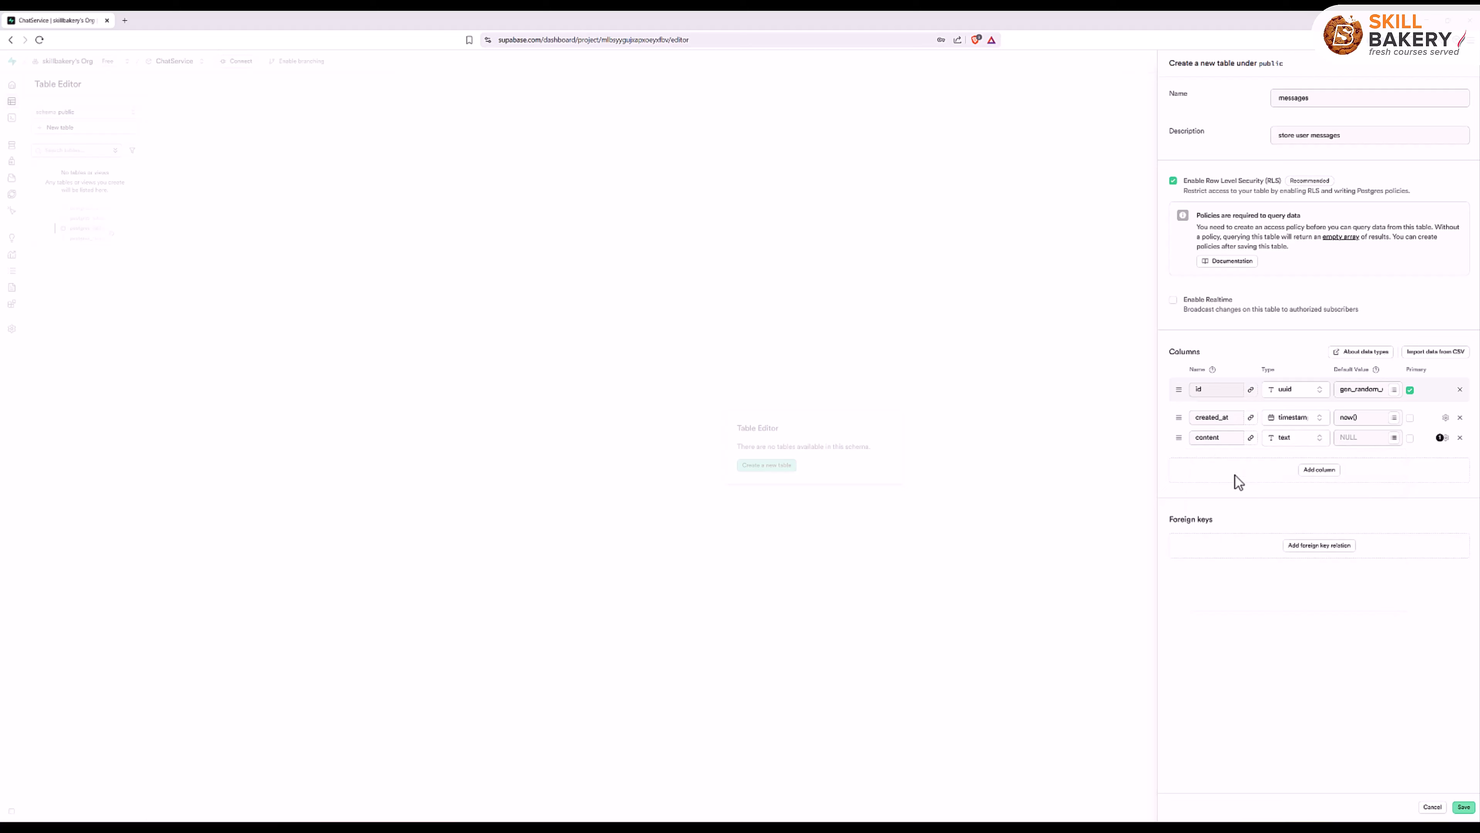
# - Make the content column non-nullable and save the messages table
pyautogui.click(1447, 438)
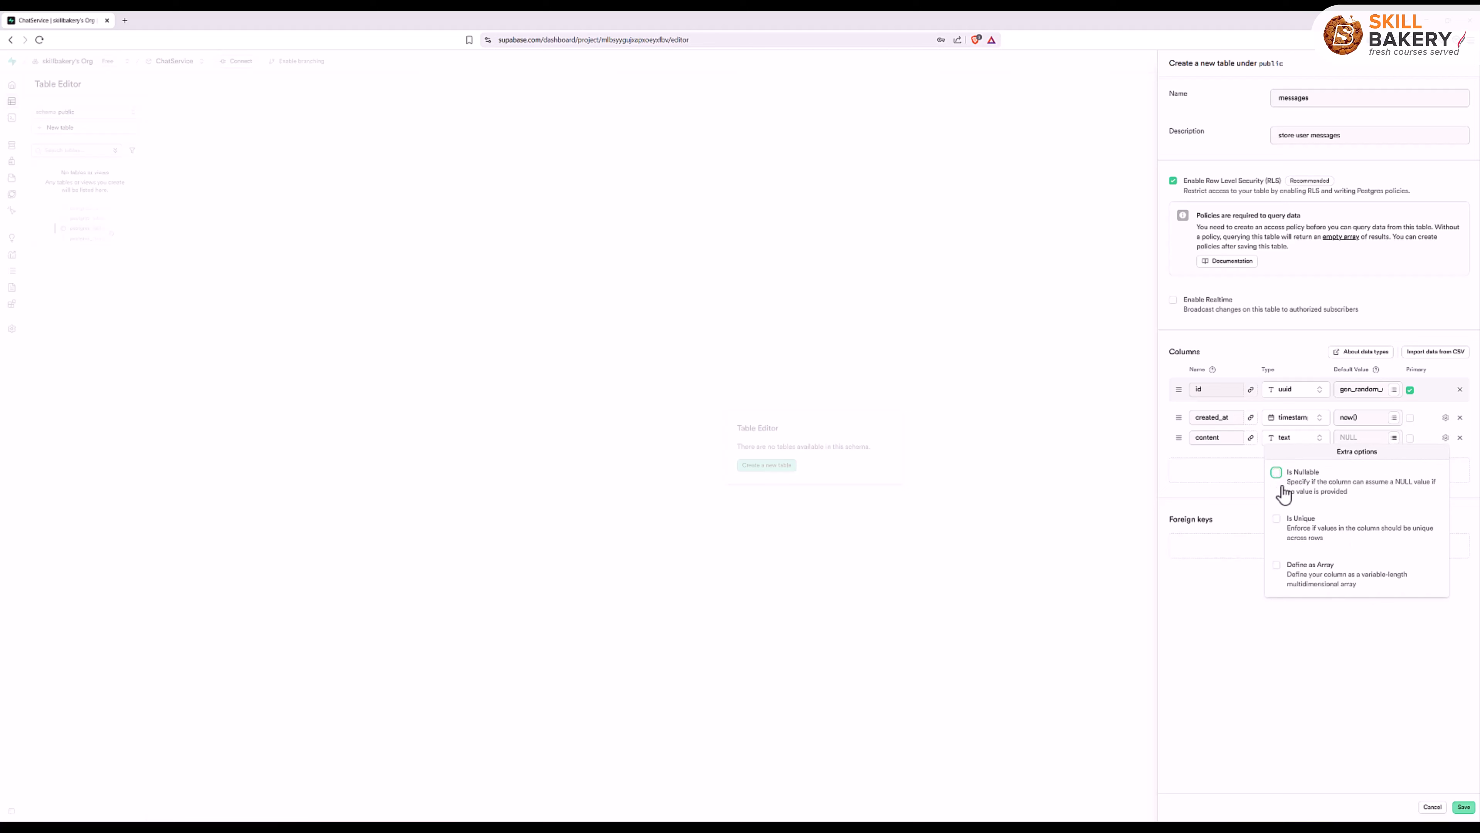
pyautogui.click(1230, 465)
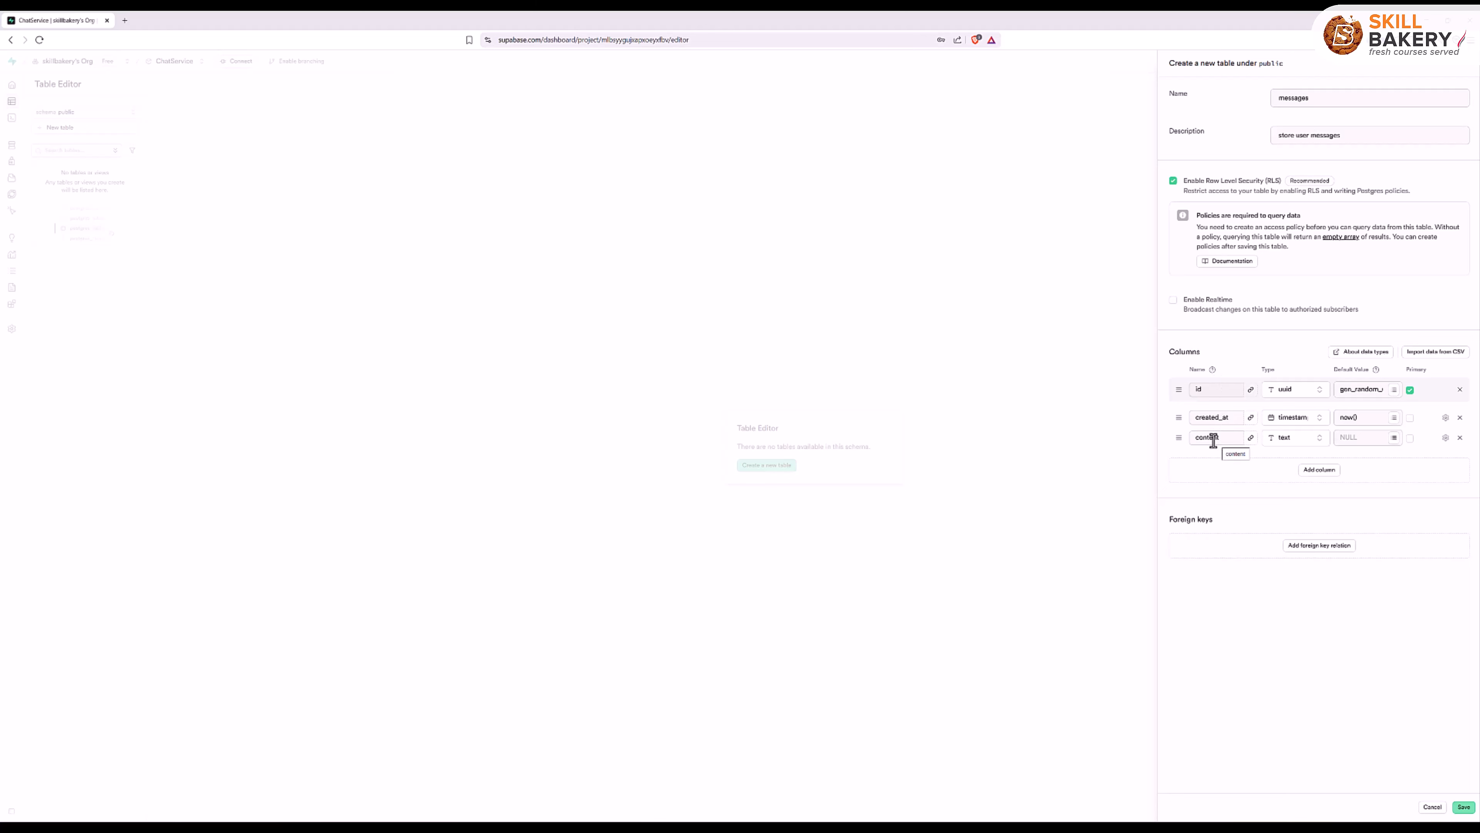
pyautogui.click(1465, 808)
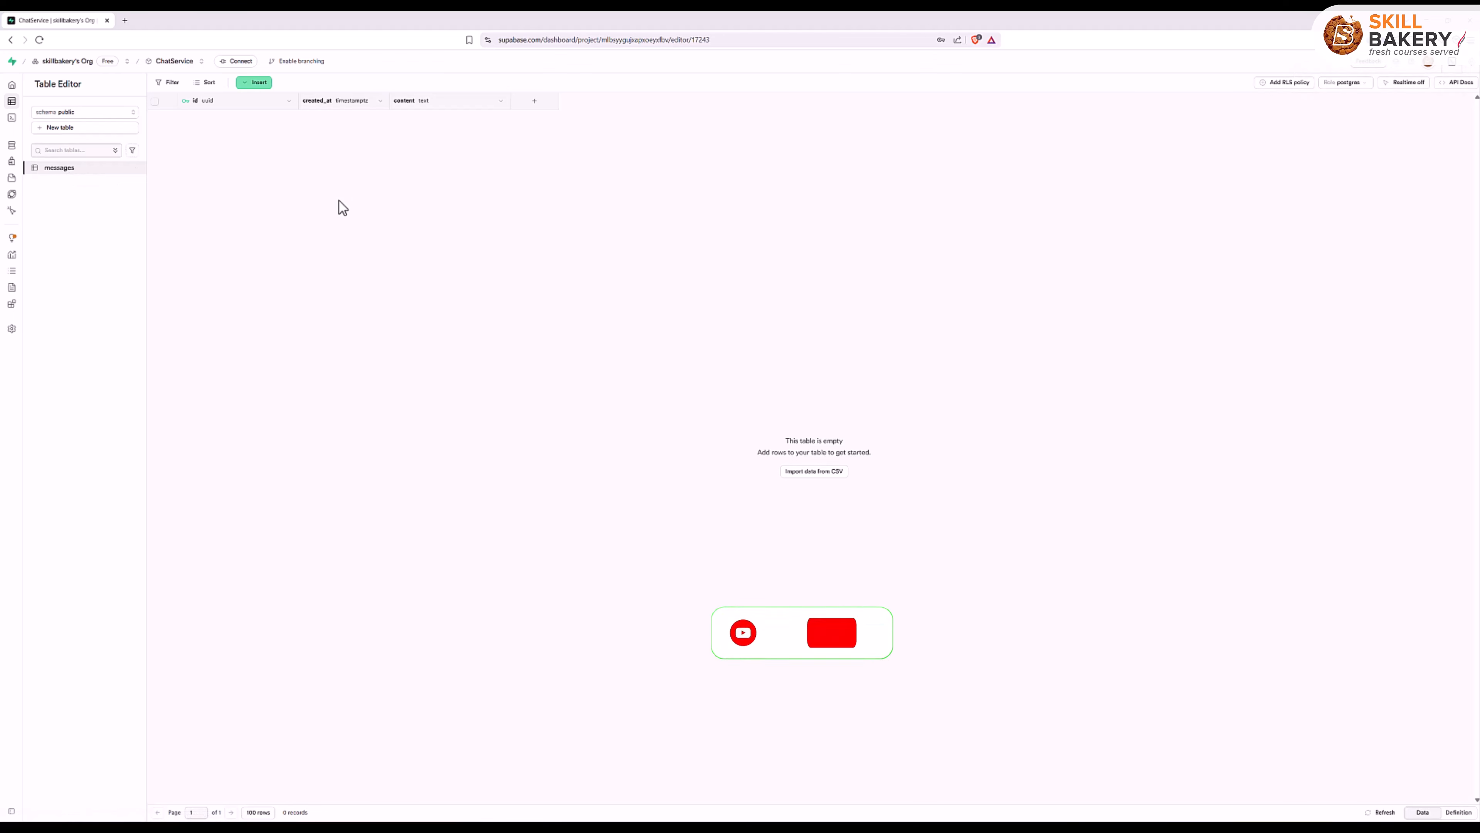
# - Insert a row into the messages table with the content "This is my first message" and save it
pyautogui.click(256, 84)
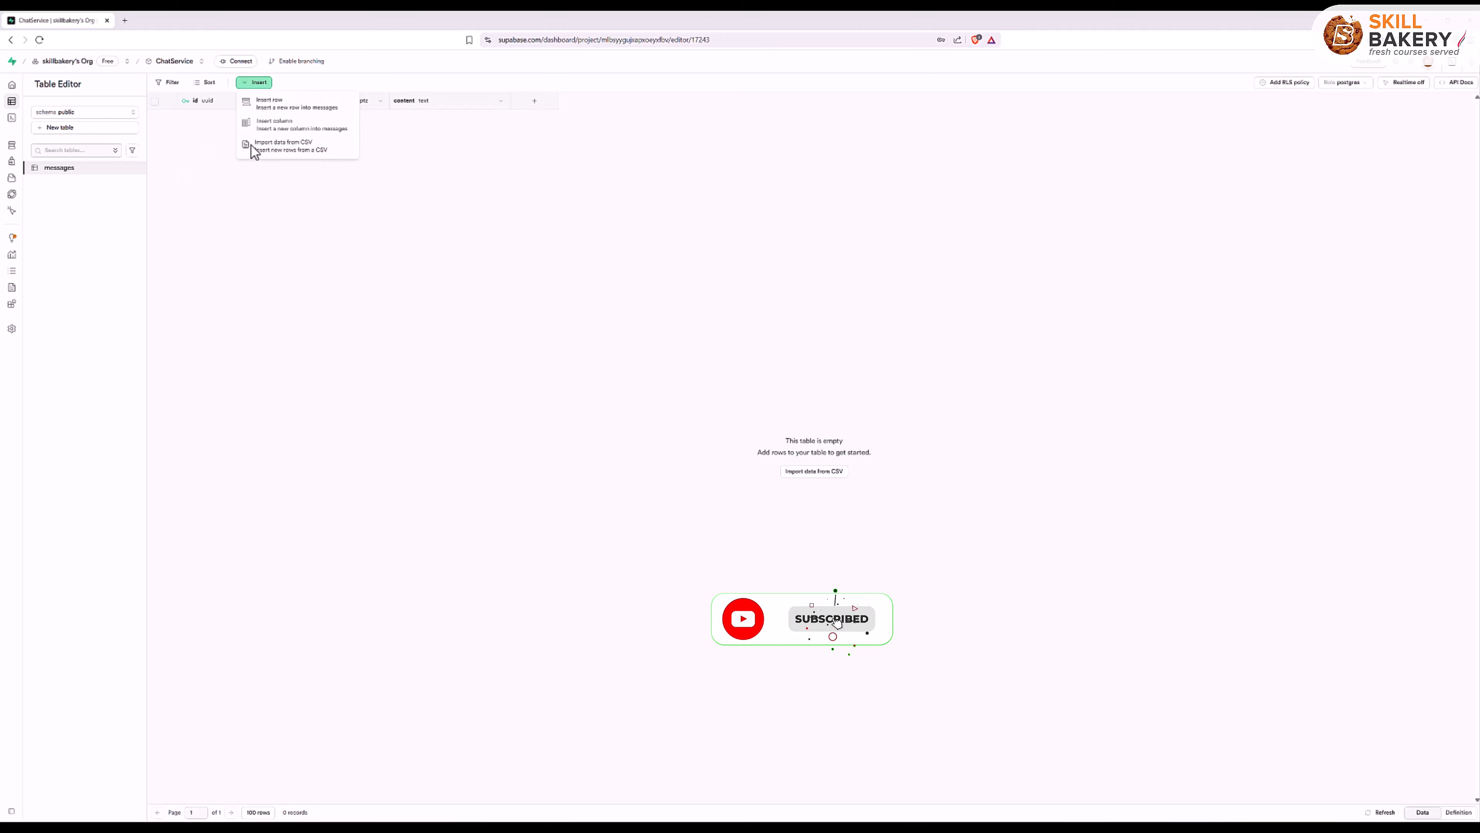
pyautogui.click(279, 104)
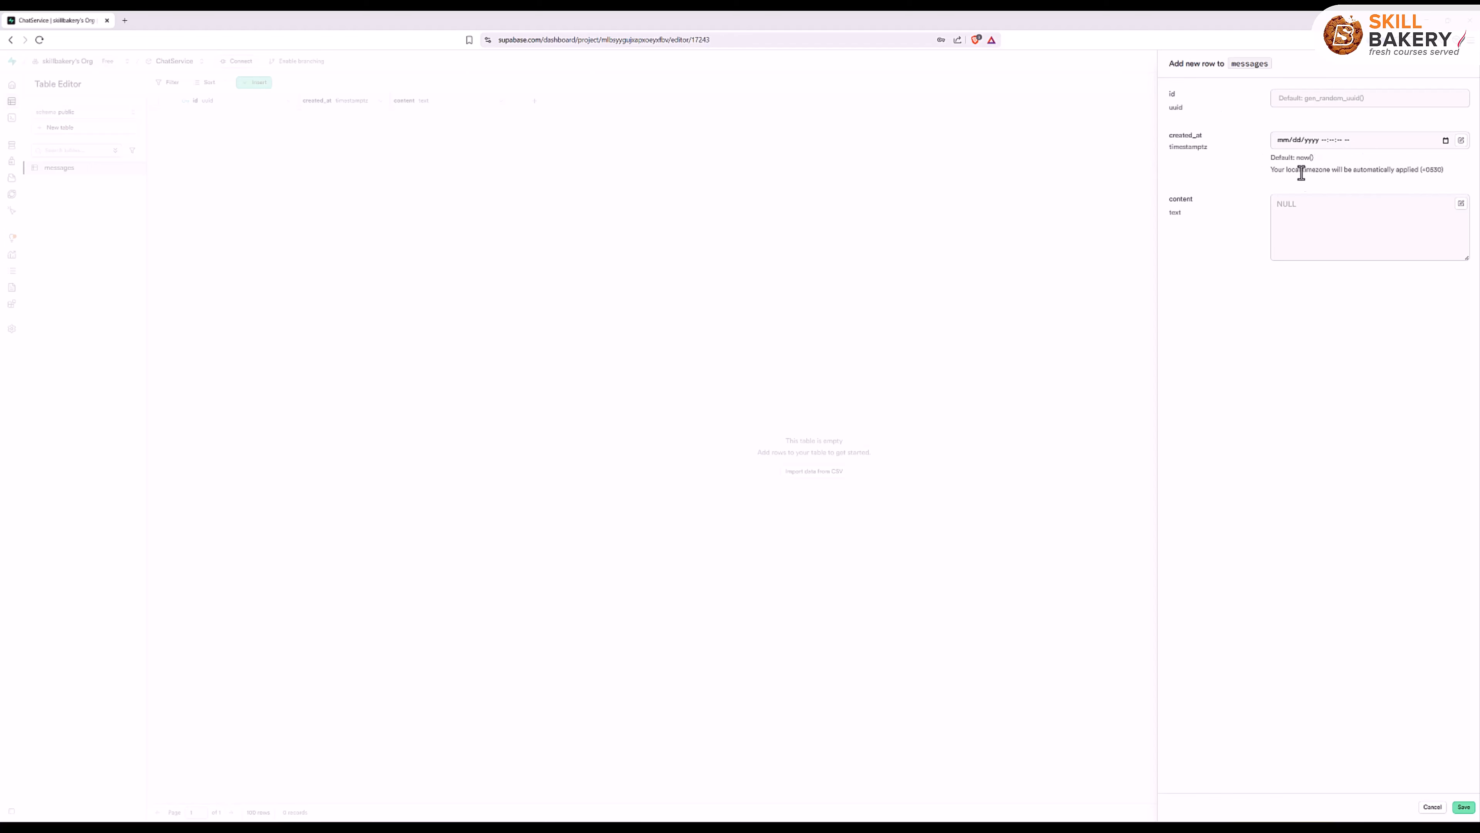
pyautogui.click(1331, 220)
pyautogui.write('This is my fior')
pyautogui.write('t message')
pyautogui.click(1463, 807)
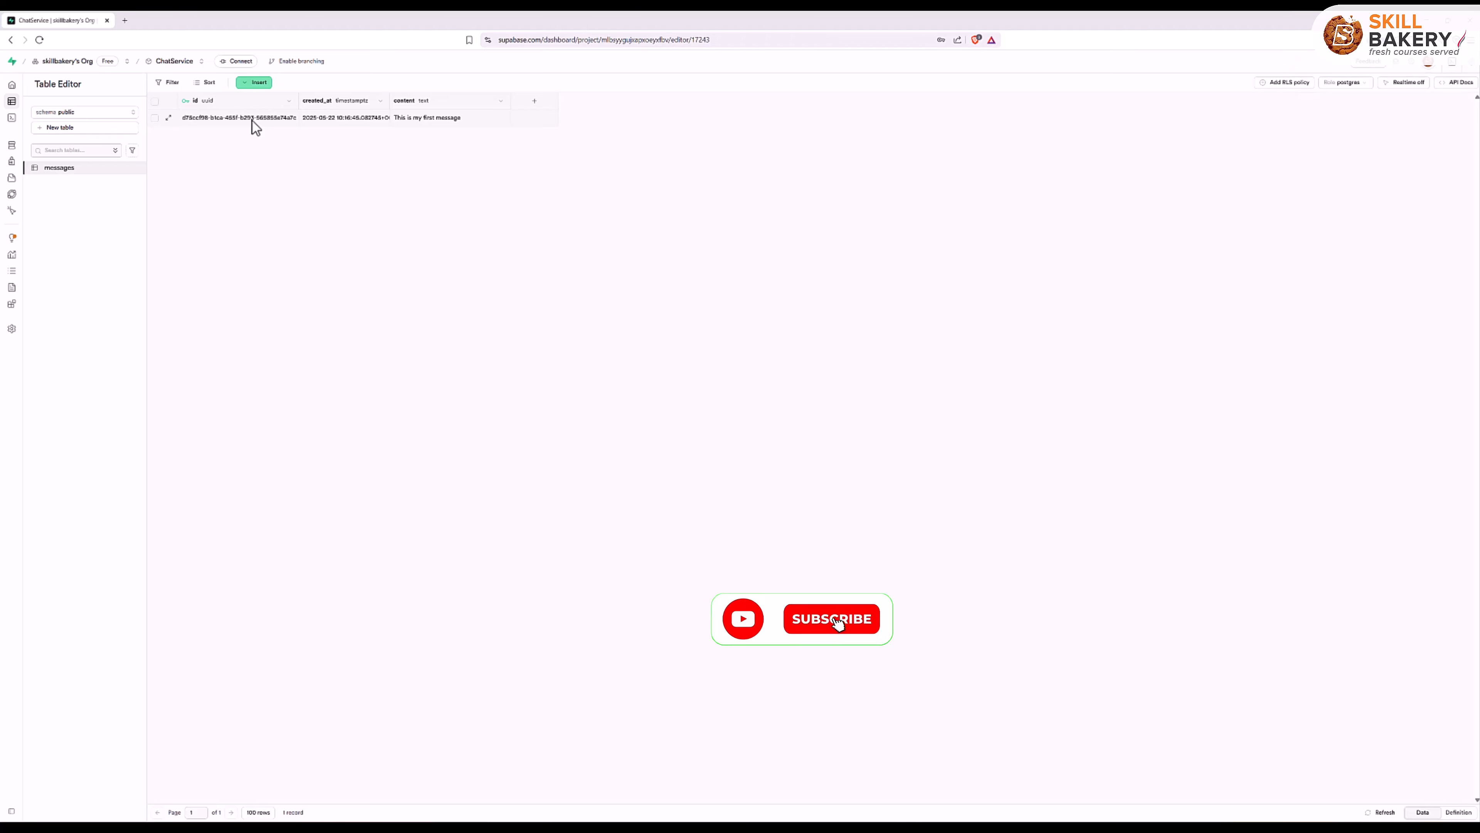
# - Insert another row into the messages table with the content "This is my second message" and save it
pyautogui.click(255, 82)
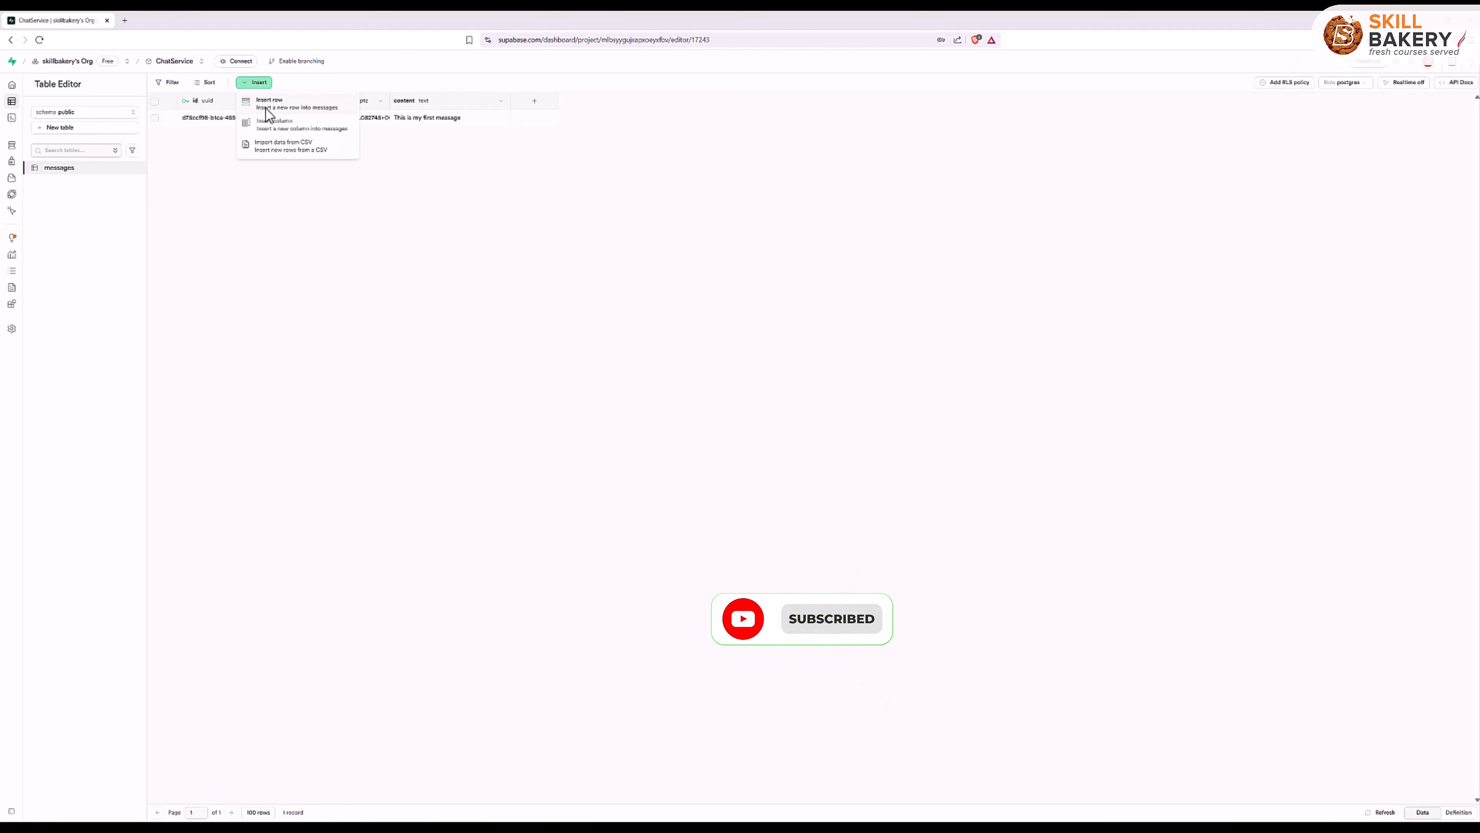
pyautogui.click(268, 103)
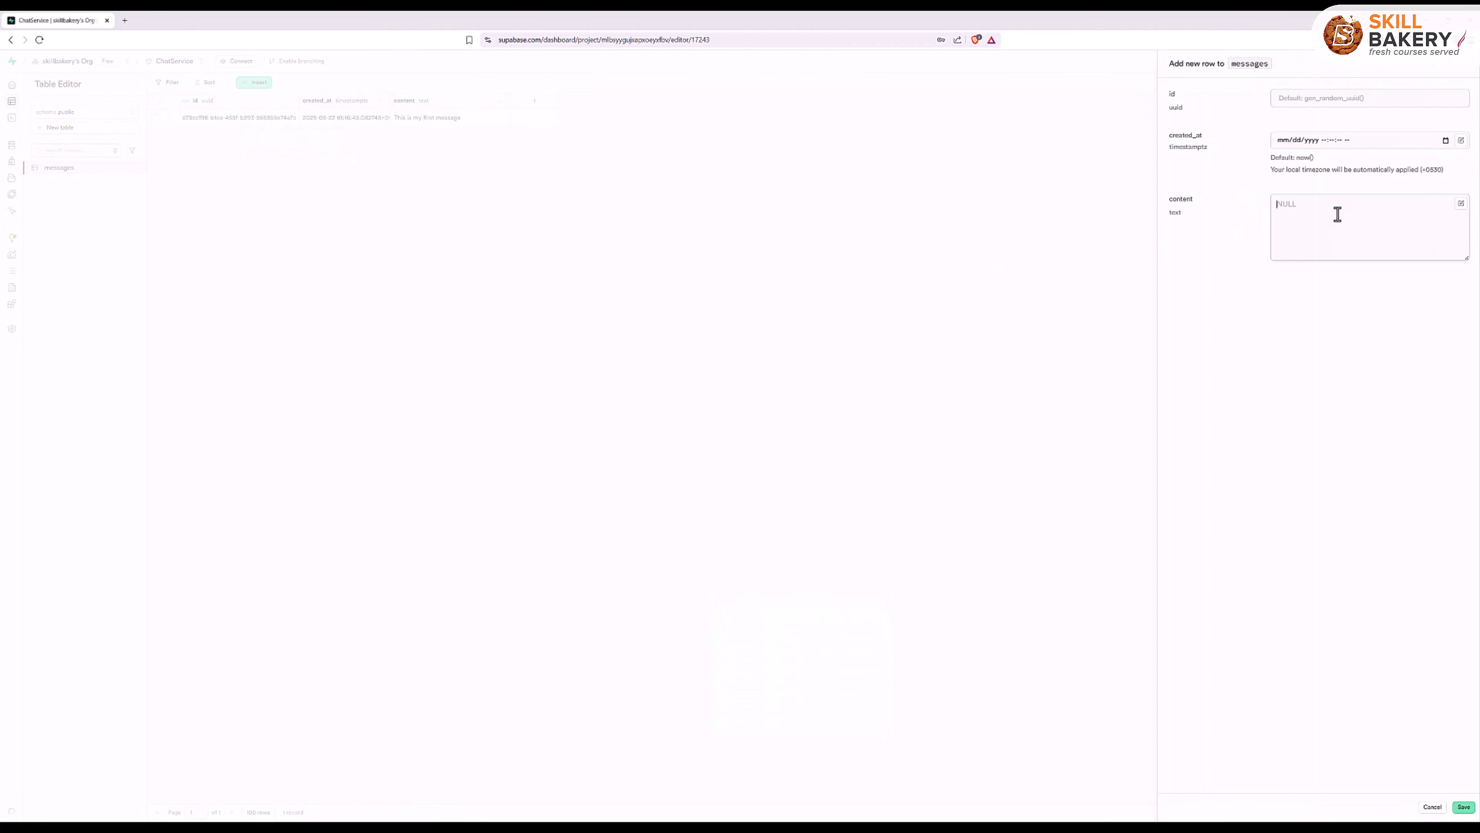
pyautogui.write('This is my second message')
pyautogui.click(1463, 806)
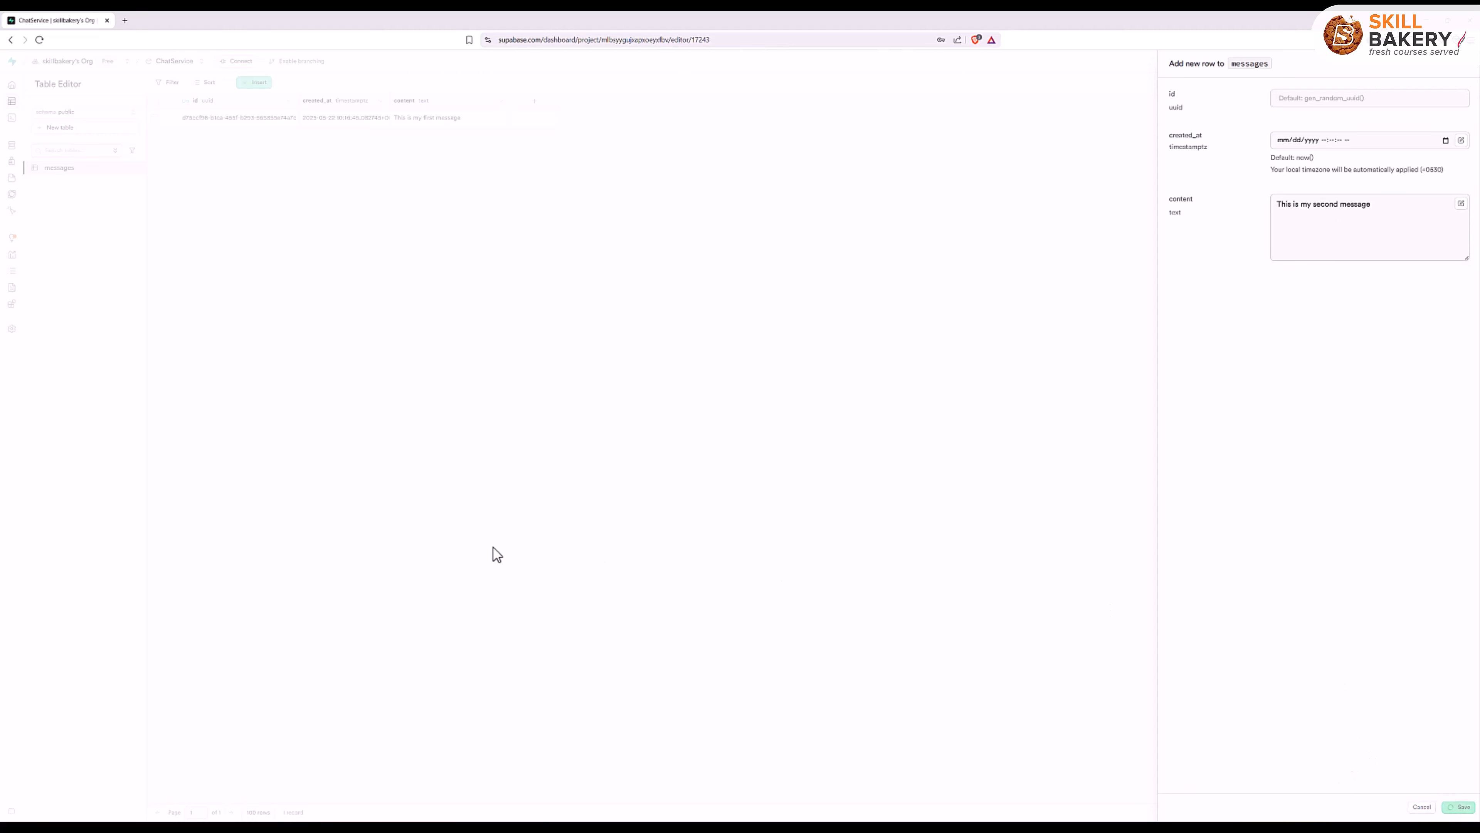